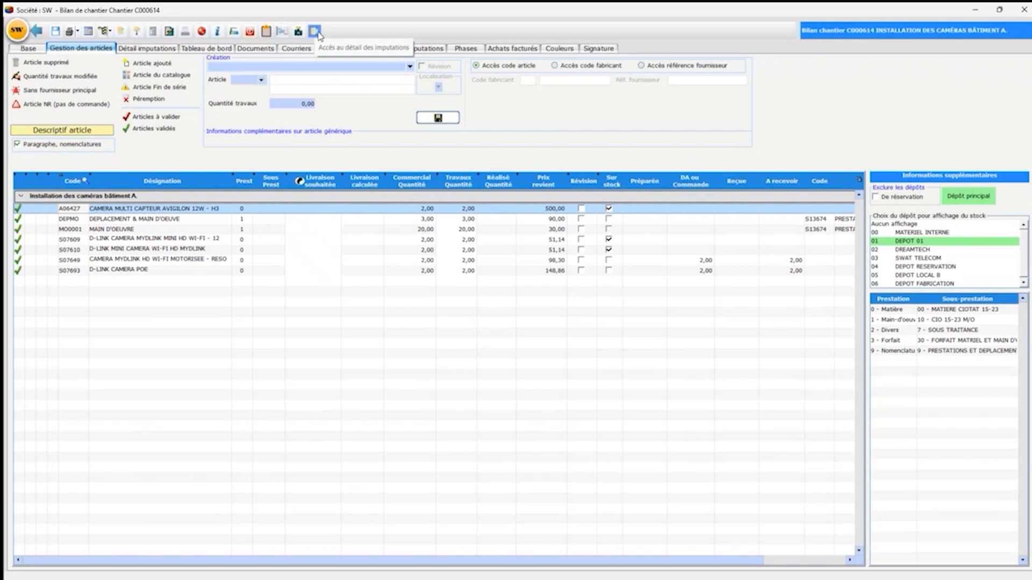
- Open the site's material imputation entry and inspect the three camera articles managed on stock in DEPOT 01
{"action": "left_click", "coordinate": [316, 32]}
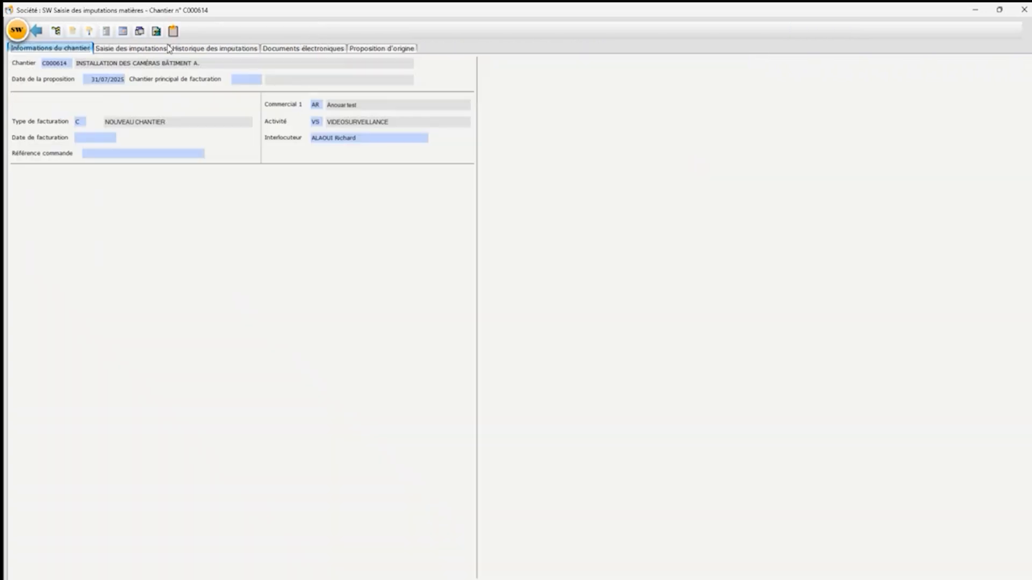
{"action": "left_click", "coordinate": [153, 50]}
{"action": "left_click", "coordinate": [302, 250]}
{"action": "left_click", "coordinate": [295, 261]}
{"action": "left_click", "coordinate": [295, 271]}
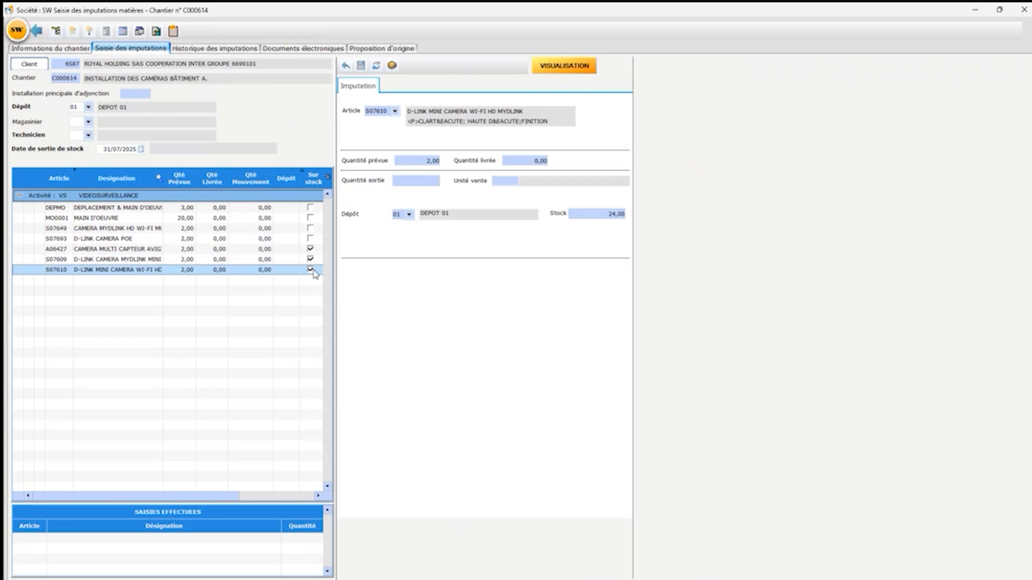
{"action": "left_click", "coordinate": [215, 253]}
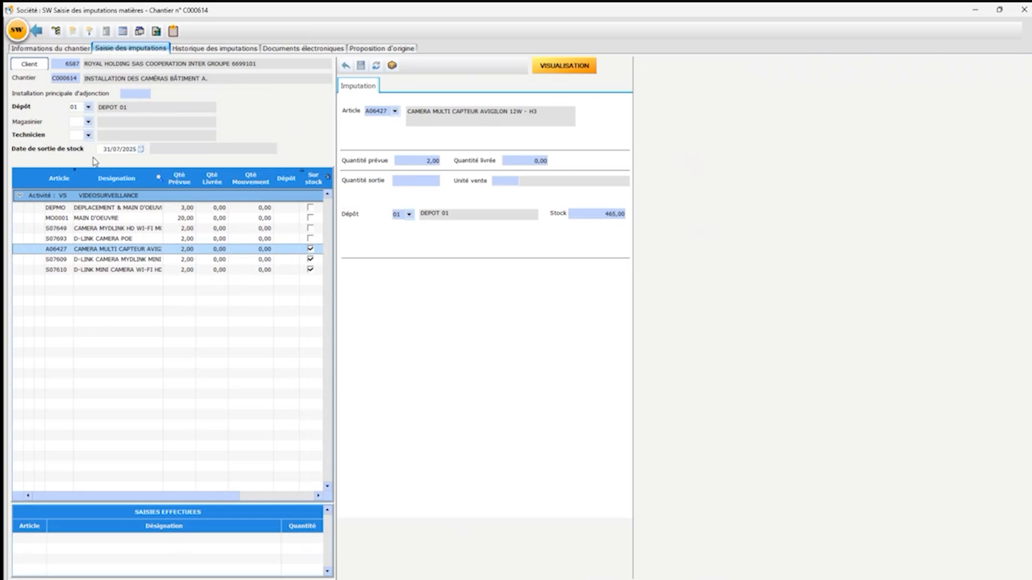
- Assign technician AEA to the imputation and keep 31/07/2025 as the stock release date
{"action": "left_click", "coordinate": [88, 136]}
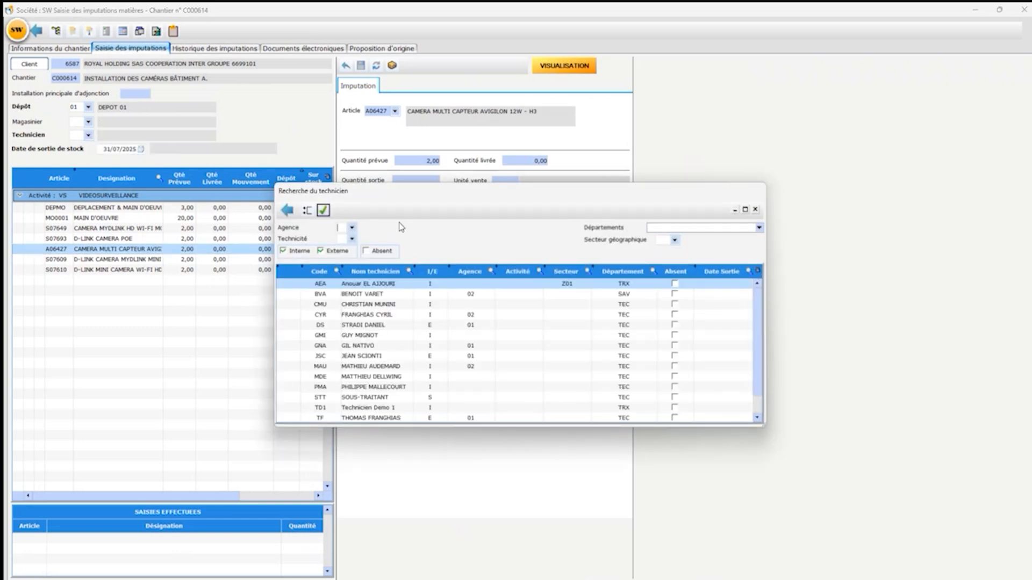
{"action": "double_click", "coordinate": [400, 289]}
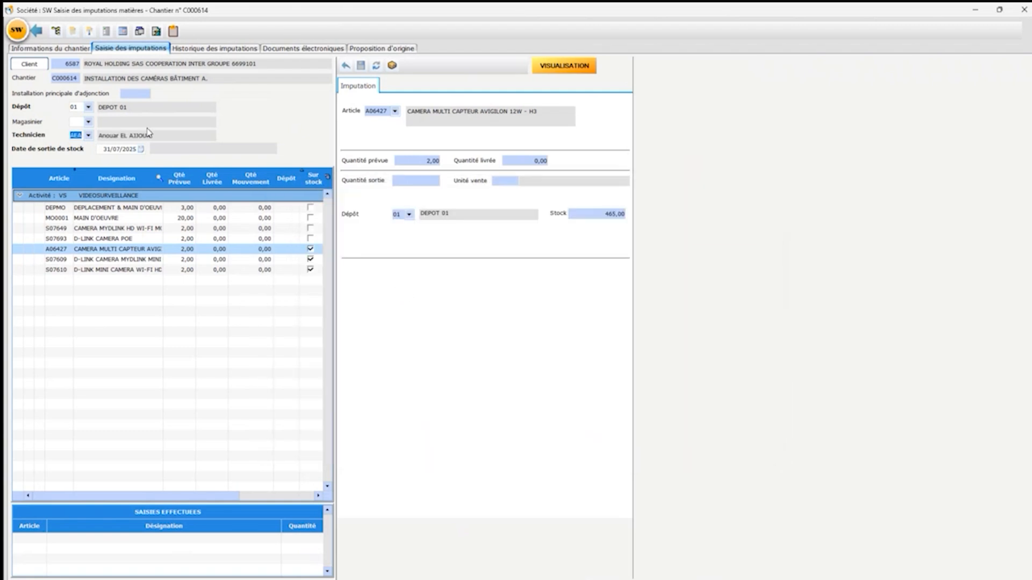
{"action": "left_click", "coordinate": [108, 148]}
- Validate the stock release of cameras A06427, S07609 and S07610 together, 2 units each from DEPOT 01
{"action": "left_click_drag", "start_coordinate": [137, 251], "coordinate": [141, 272]}
{"action": "right_click", "coordinate": [187, 260]}
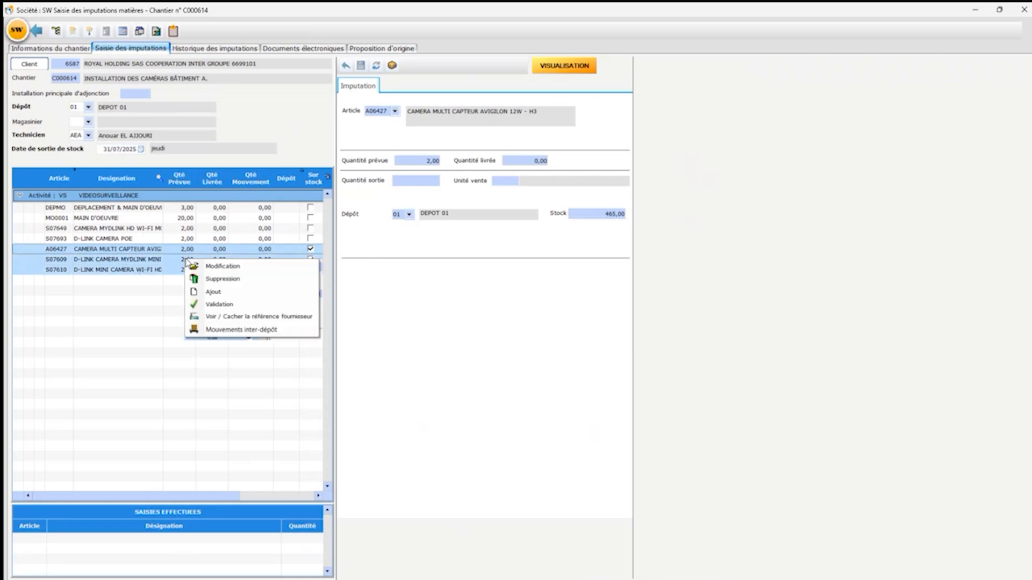
{"action": "left_click", "coordinate": [233, 307]}
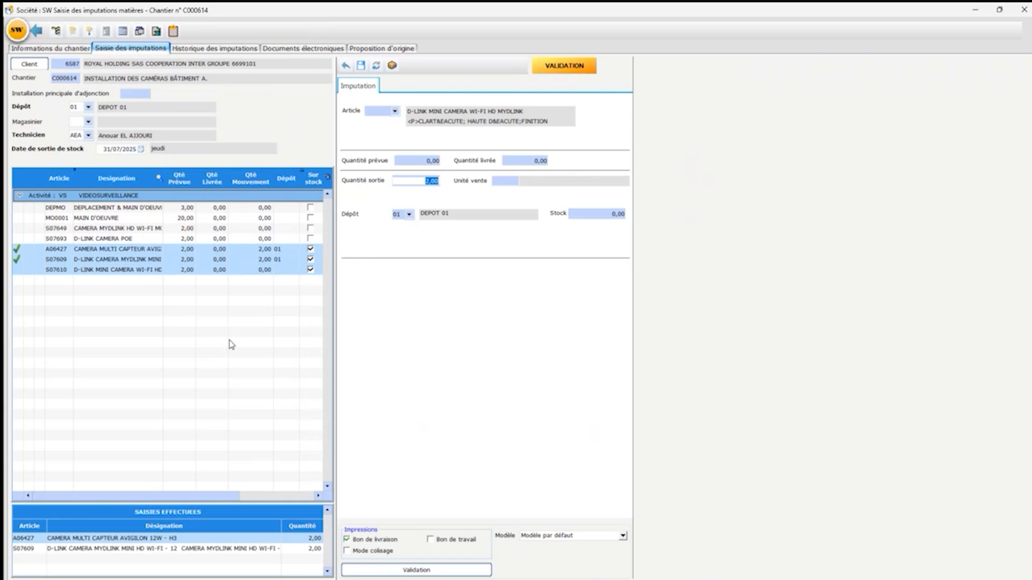
{"action": "left_click", "coordinate": [159, 549]}
{"action": "left_click", "coordinate": [161, 559]}
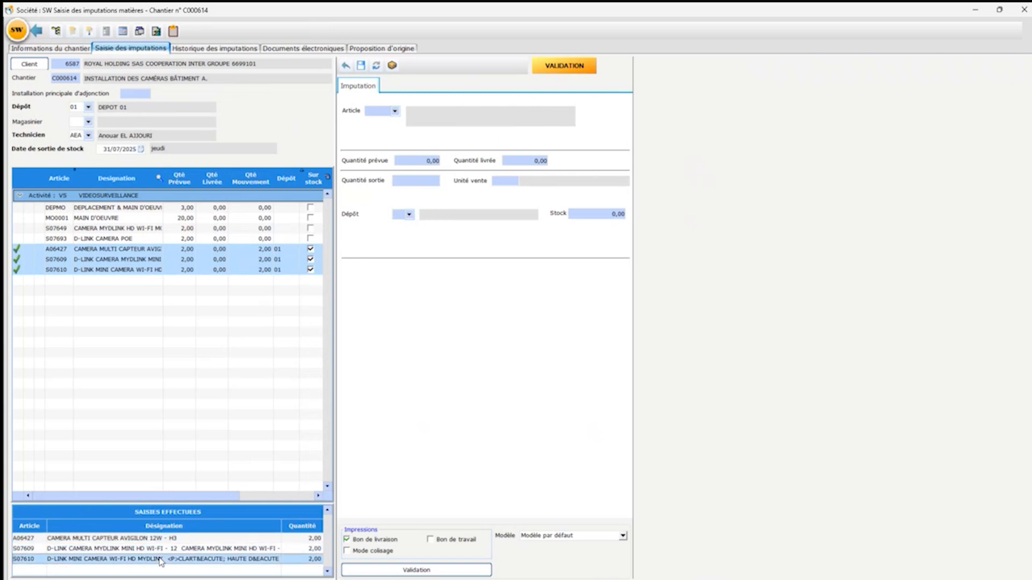
{"action": "right_click", "coordinate": [186, 251]}
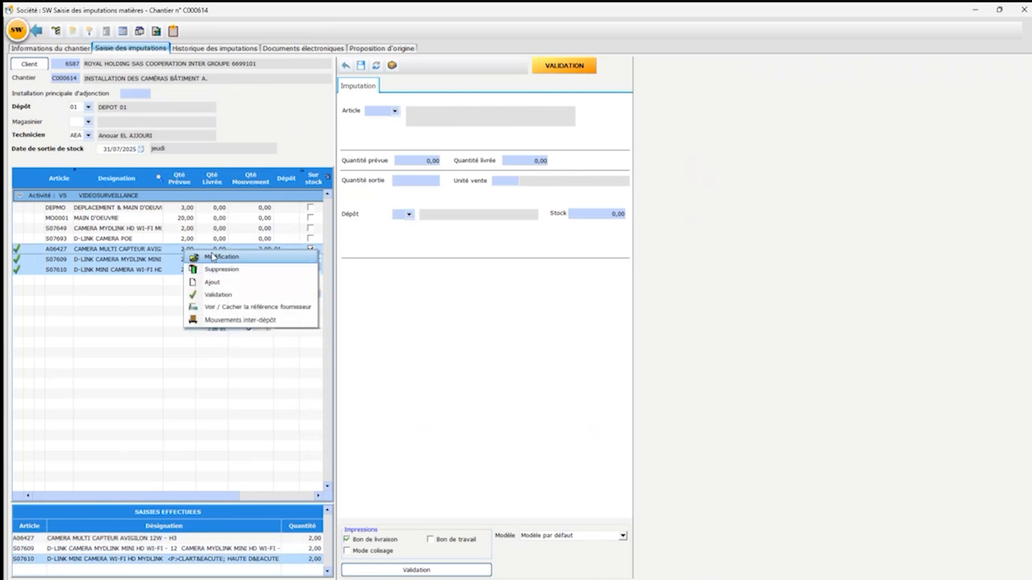
{"action": "left_click", "coordinate": [222, 396]}
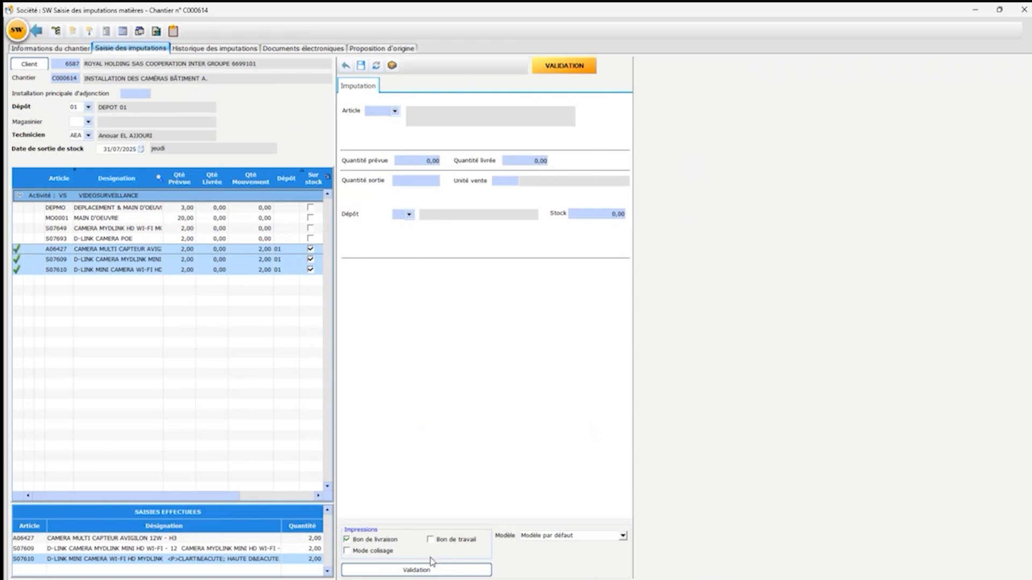
- Validate the entered imputations with the Bon de livraison output, review the generated delivery note PDF and close it
{"action": "left_click", "coordinate": [424, 573]}
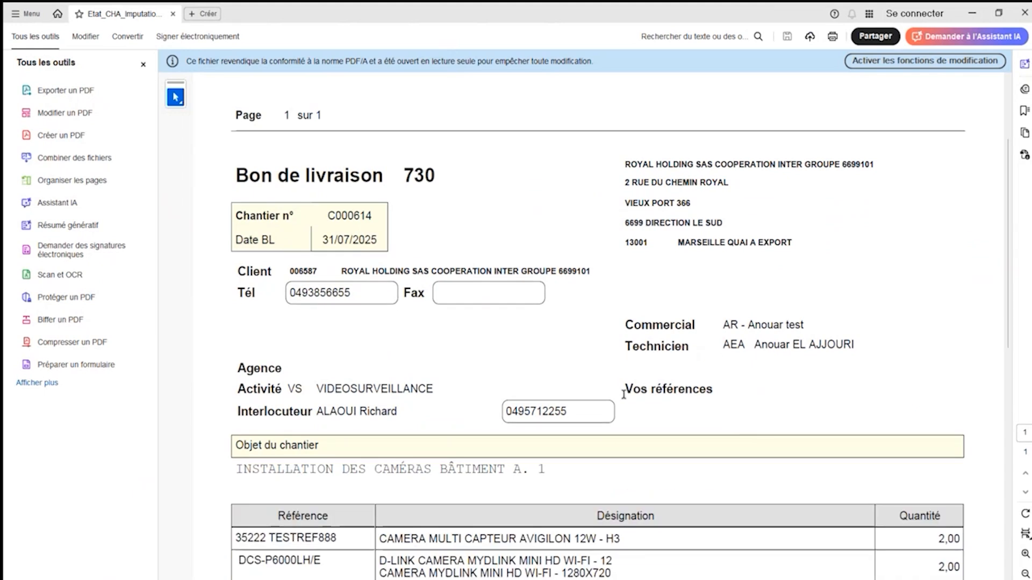
{"action": "scroll", "coordinate": [622, 391], "scroll_direction": "down", "scroll_amount": 2}
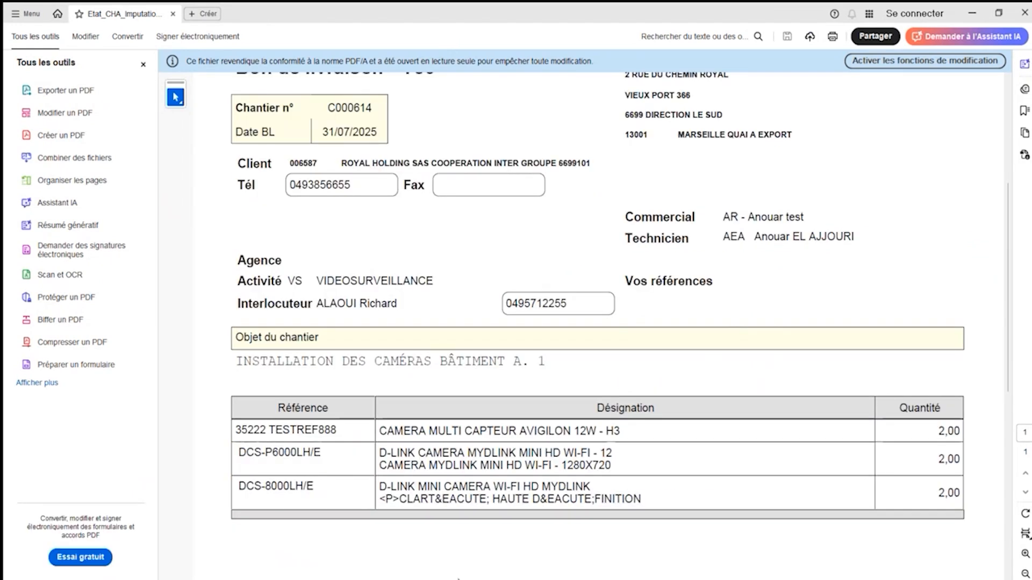
{"action": "scroll", "coordinate": [497, 522], "scroll_direction": "up", "scroll_amount": 3}
{"action": "scroll", "coordinate": [499, 520], "scroll_direction": "down", "scroll_amount": 1}
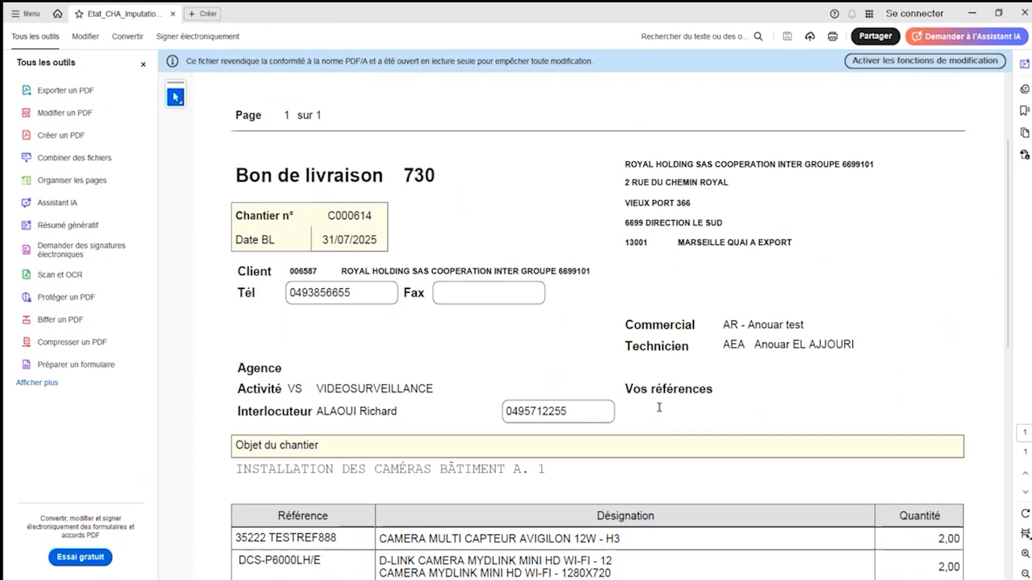
{"action": "key", "text": "alt+F4"}
- Check the released cameras in the site's technical sheet and close the sheet
{"action": "left_click", "coordinate": [103, 31]}
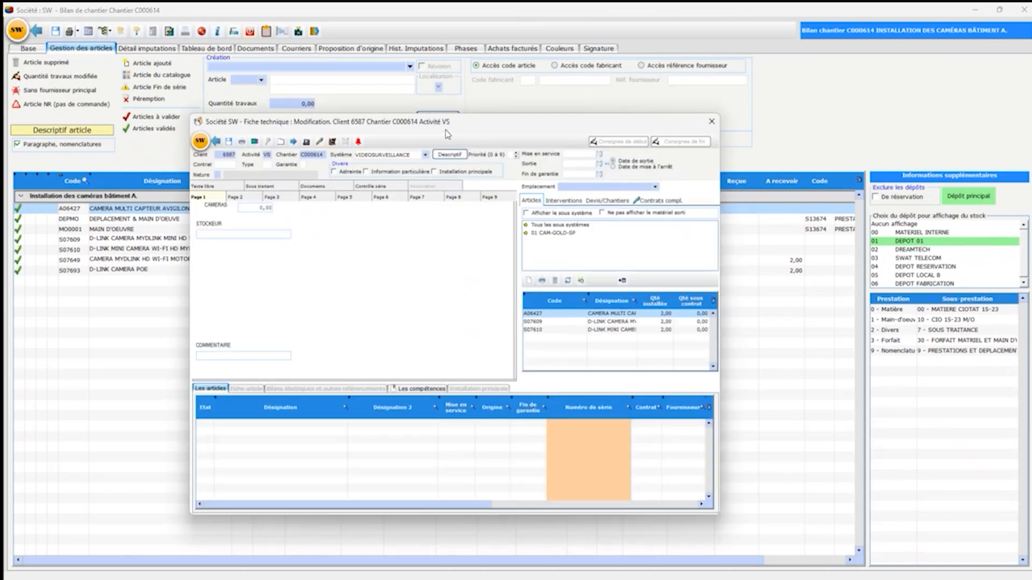
{"action": "left_click", "coordinate": [630, 323]}
{"action": "left_click", "coordinate": [629, 314]}
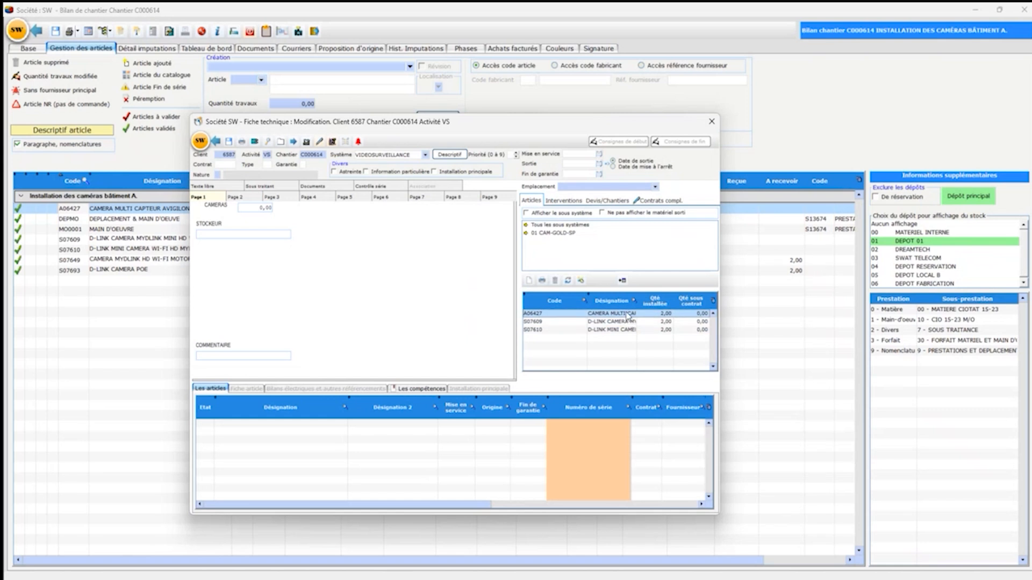
{"action": "key", "text": "Escape"}
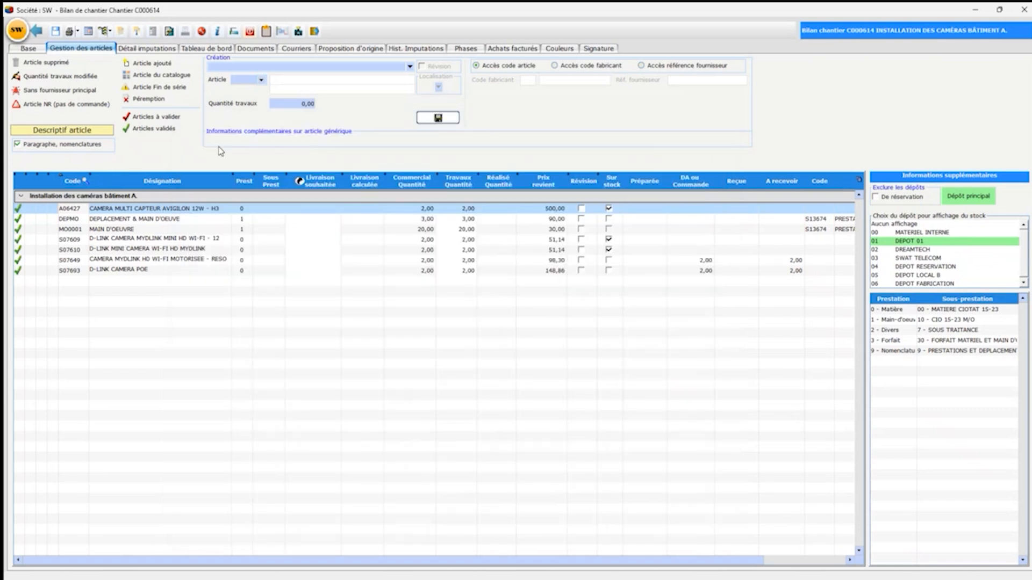
- Save the site record from its base information and leave the site follow-up list
{"action": "left_click", "coordinate": [31, 49]}
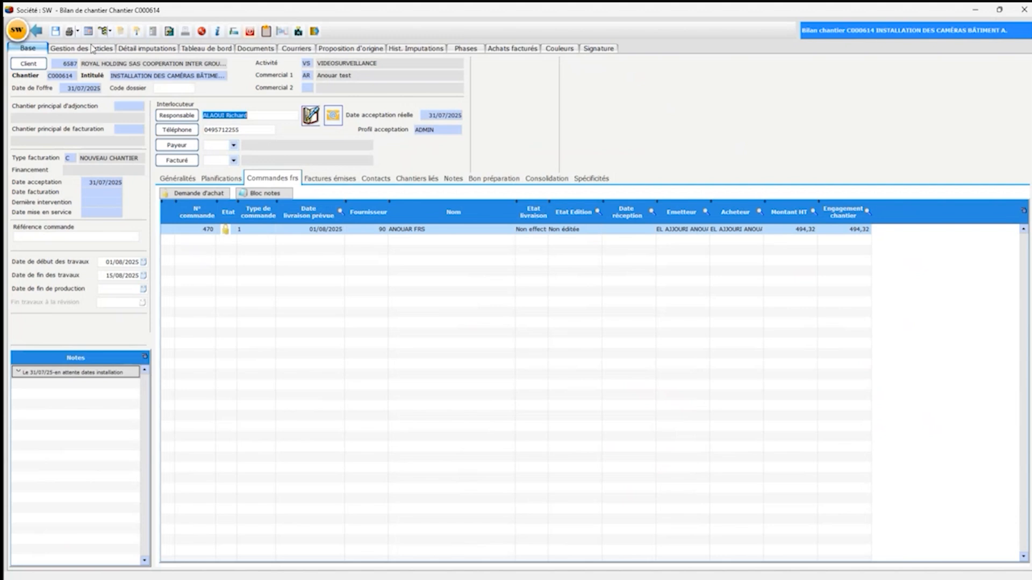
{"action": "left_click", "coordinate": [56, 31]}
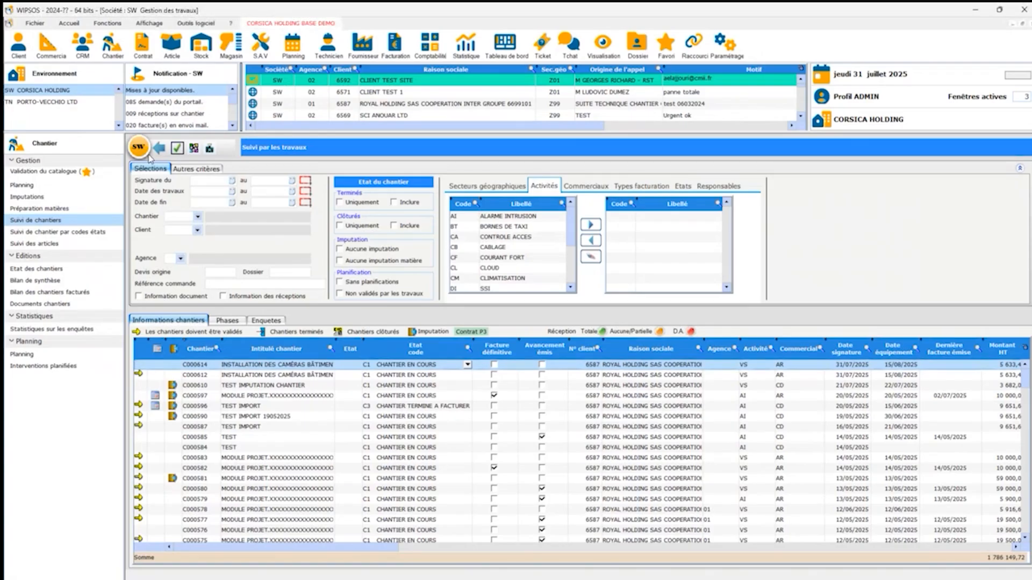
{"action": "left_click", "coordinate": [158, 149]}
- List the supplier purchase requests from newest to oldest by order number and open the most recent ANOUAR FRS request
{"action": "left_click", "coordinate": [363, 45]}
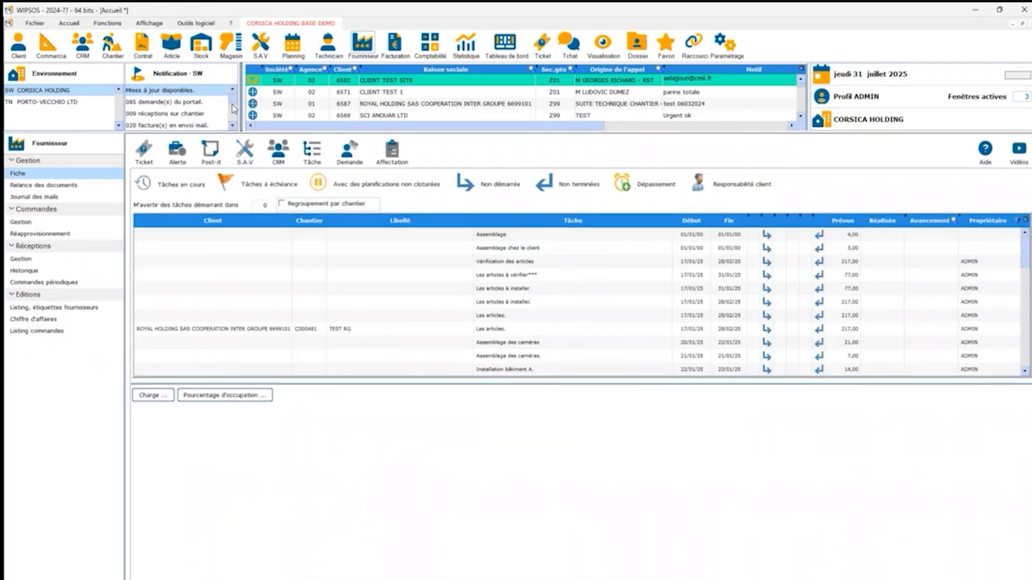
{"action": "left_click", "coordinate": [53, 222]}
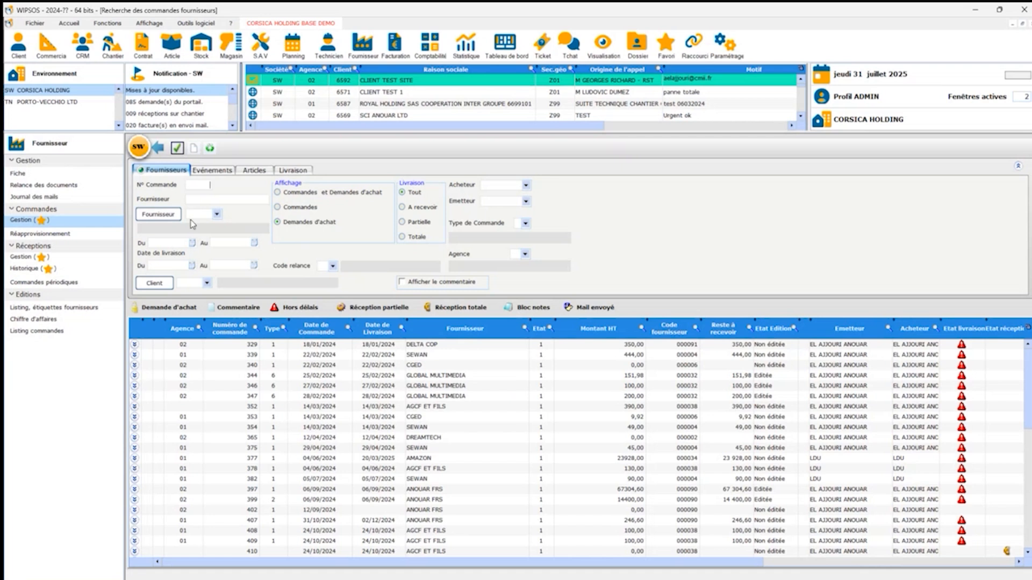
{"action": "left_click", "coordinate": [245, 331]}
{"action": "double_click", "coordinate": [432, 345]}
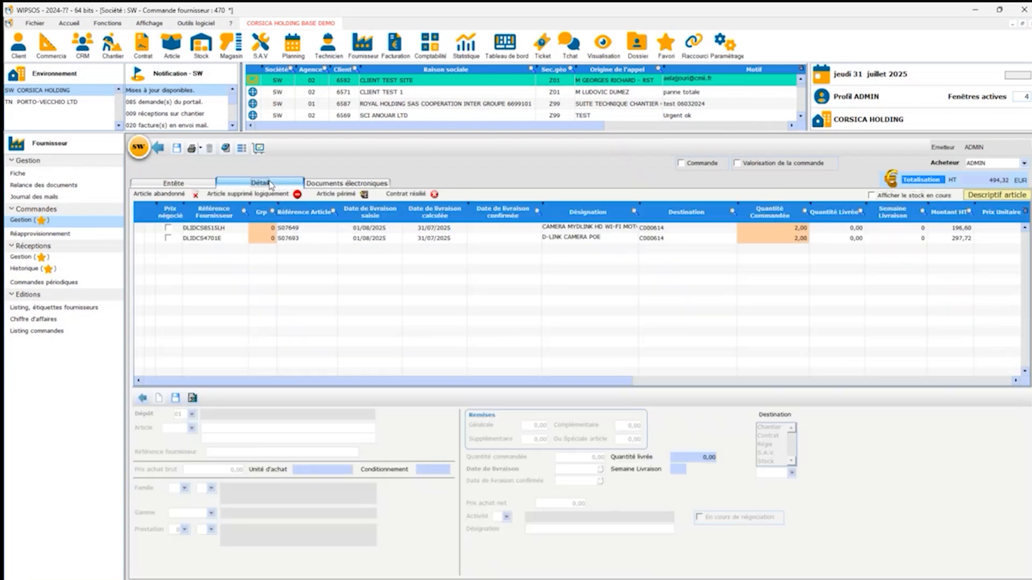
- Review the request's article lines and site destination, convert the purchase request into a Commande and save it
{"action": "left_click", "coordinate": [505, 240]}
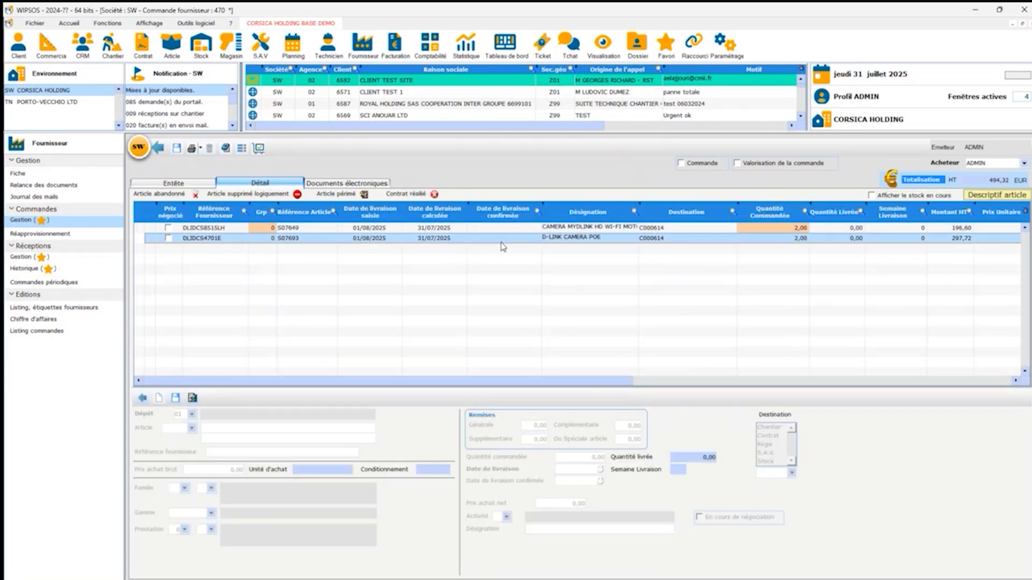
{"action": "left_click", "coordinate": [651, 241]}
{"action": "left_click", "coordinate": [660, 242]}
{"action": "left_click", "coordinate": [187, 184]}
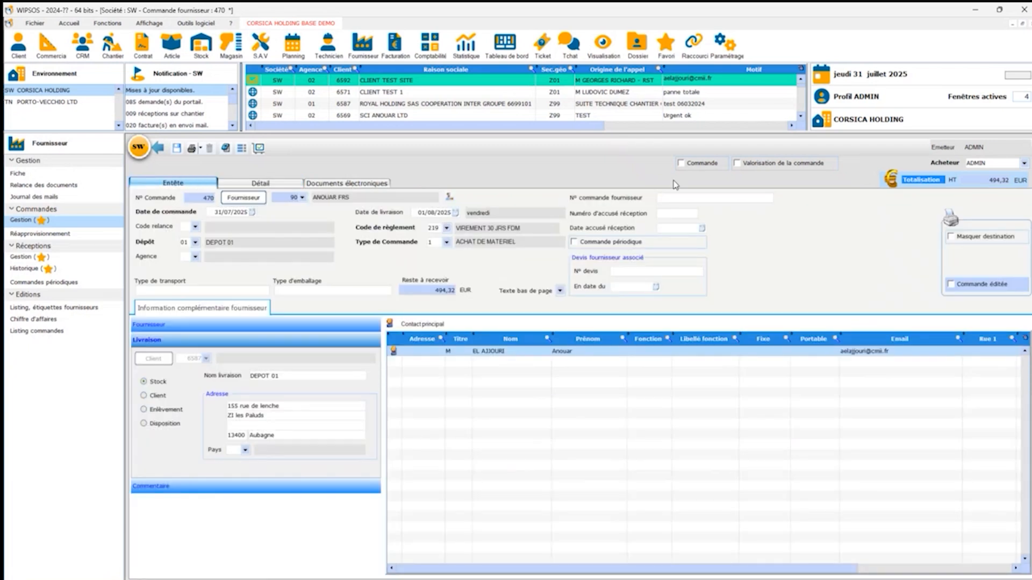
{"action": "left_click", "coordinate": [681, 163]}
{"action": "left_click", "coordinate": [176, 150]}
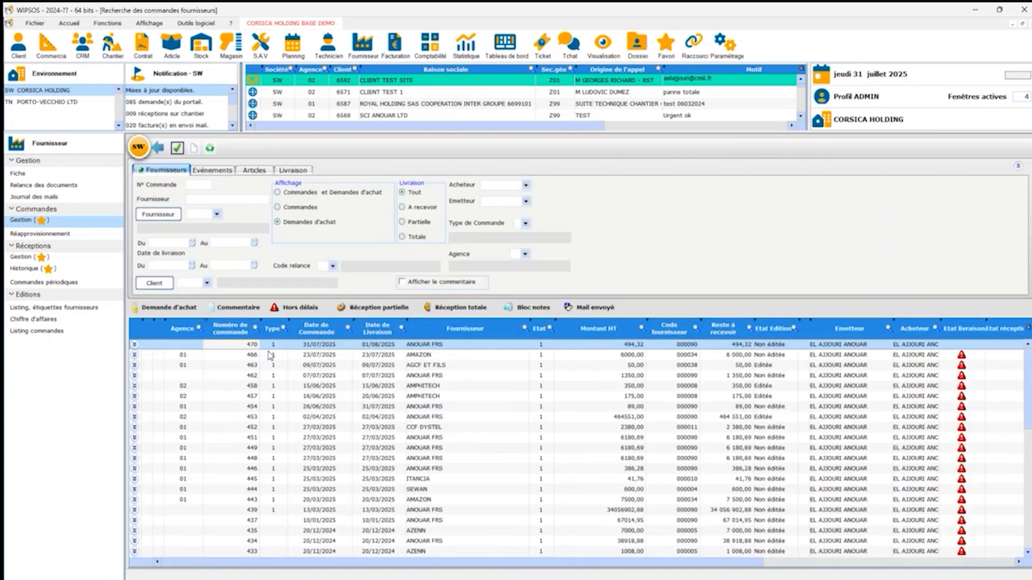
- Restrict the supplier search to Commandes, open the converted order to check its article lines, and return to the list
{"action": "left_click", "coordinate": [177, 149]}
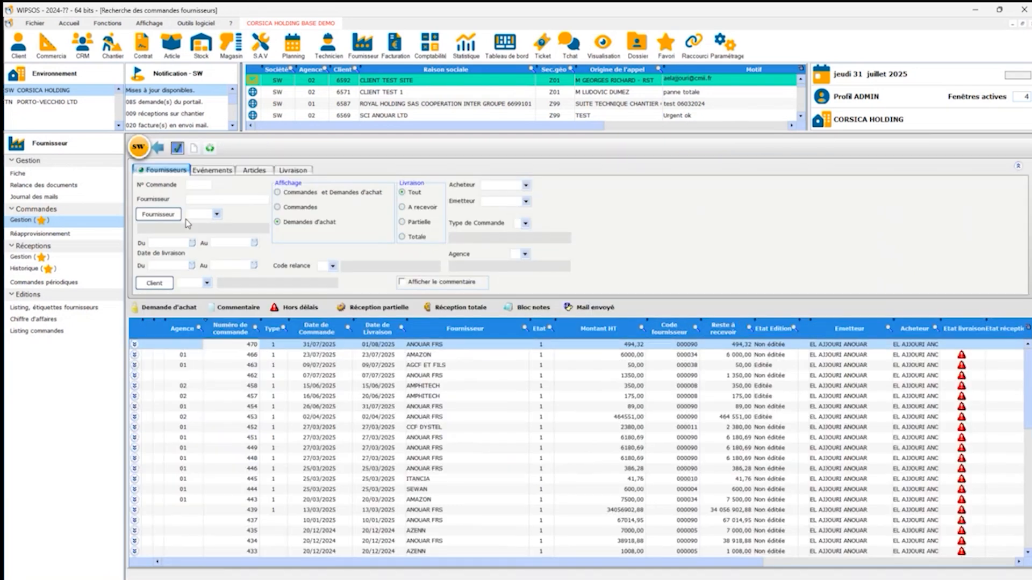
{"action": "left_click", "coordinate": [301, 208]}
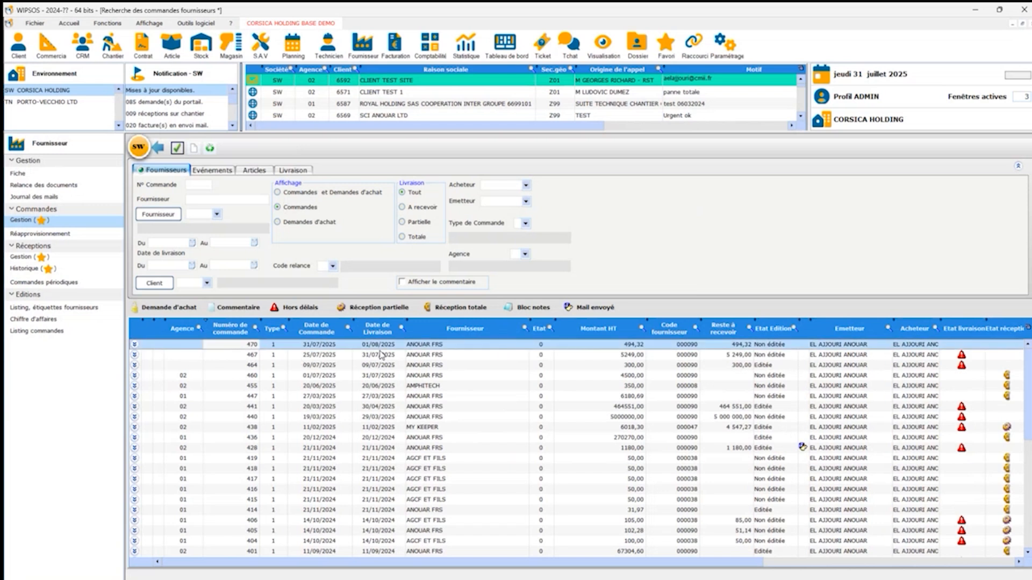
{"action": "double_click", "coordinate": [379, 347]}
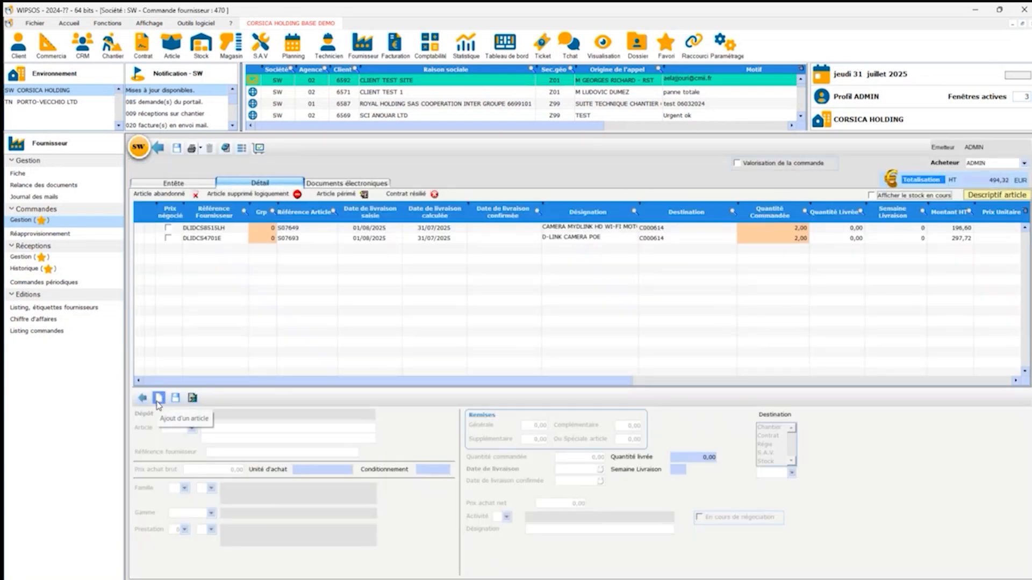
{"action": "left_click", "coordinate": [158, 398]}
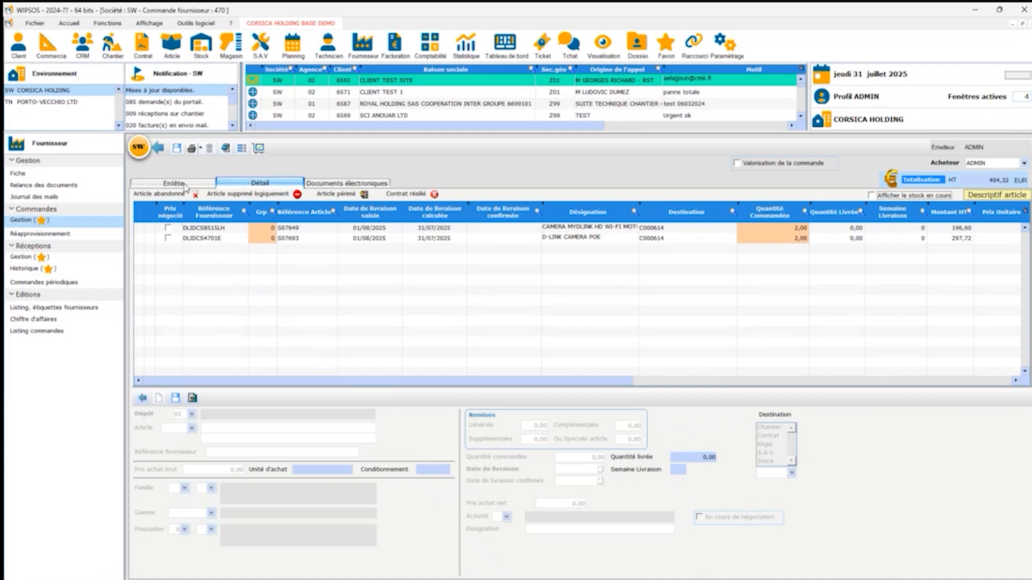
{"action": "left_click", "coordinate": [158, 149]}
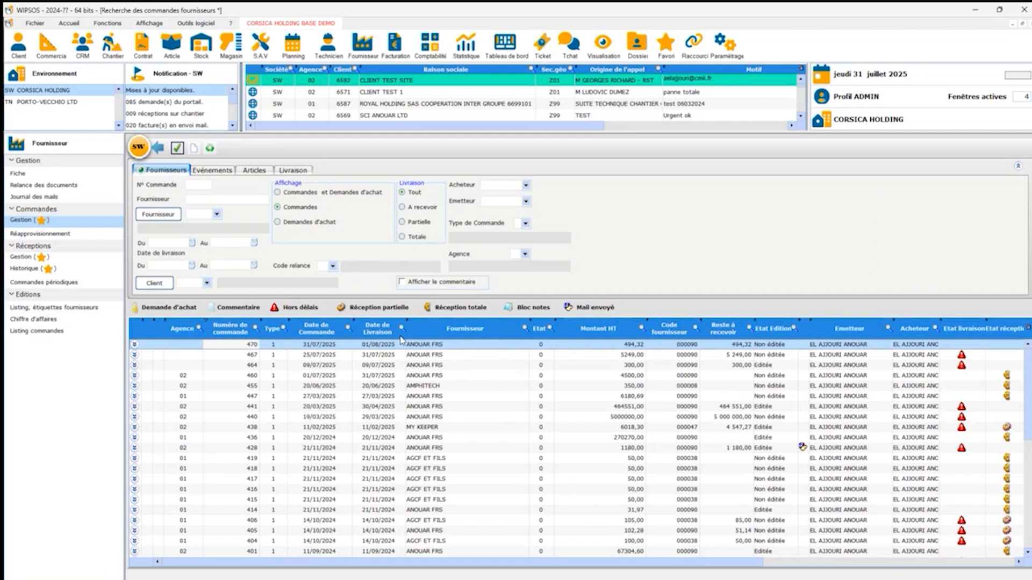
- Prepare an e-mail of the converted order without its valuation, check the attached PDF, and close the message unsent
{"action": "right_click", "coordinate": [380, 348]}
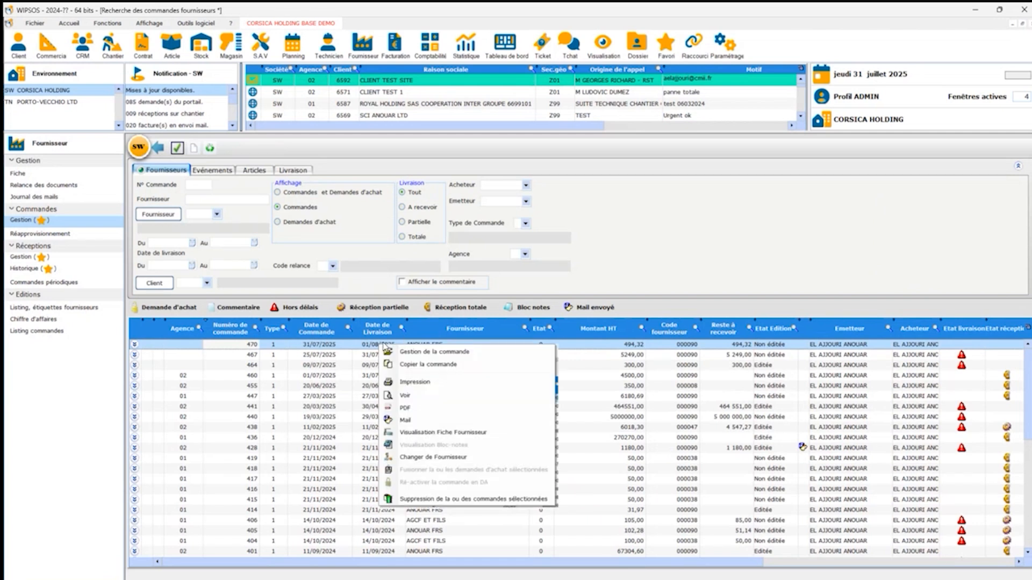
{"action": "left_click", "coordinate": [427, 422]}
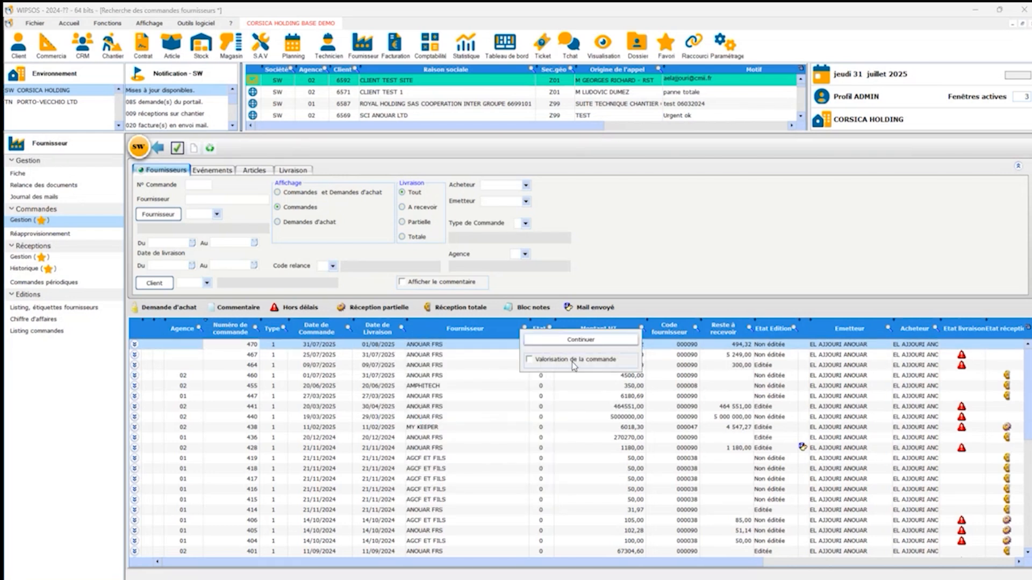
{"action": "left_click", "coordinate": [583, 340]}
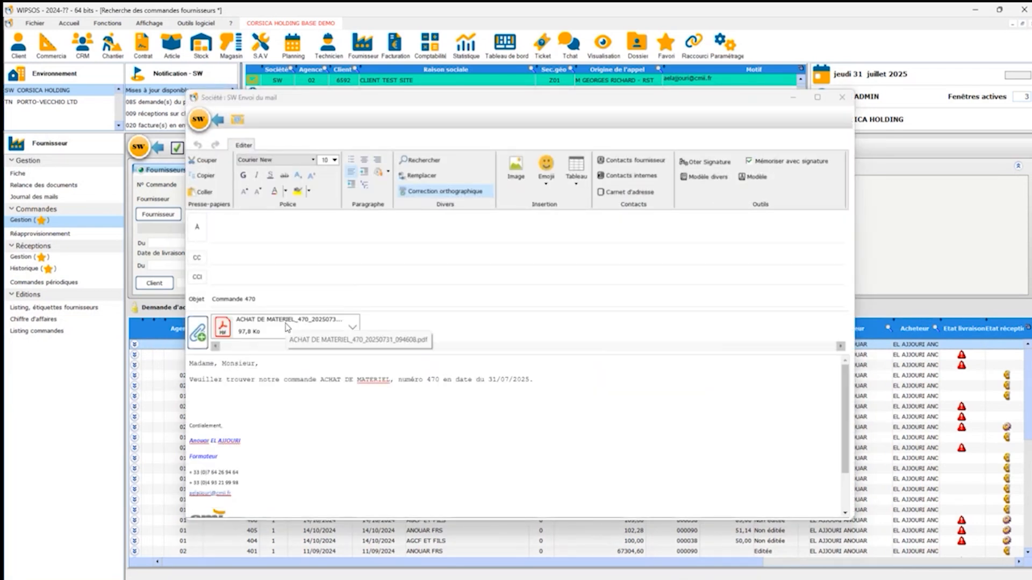
{"action": "left_click", "coordinate": [217, 120]}
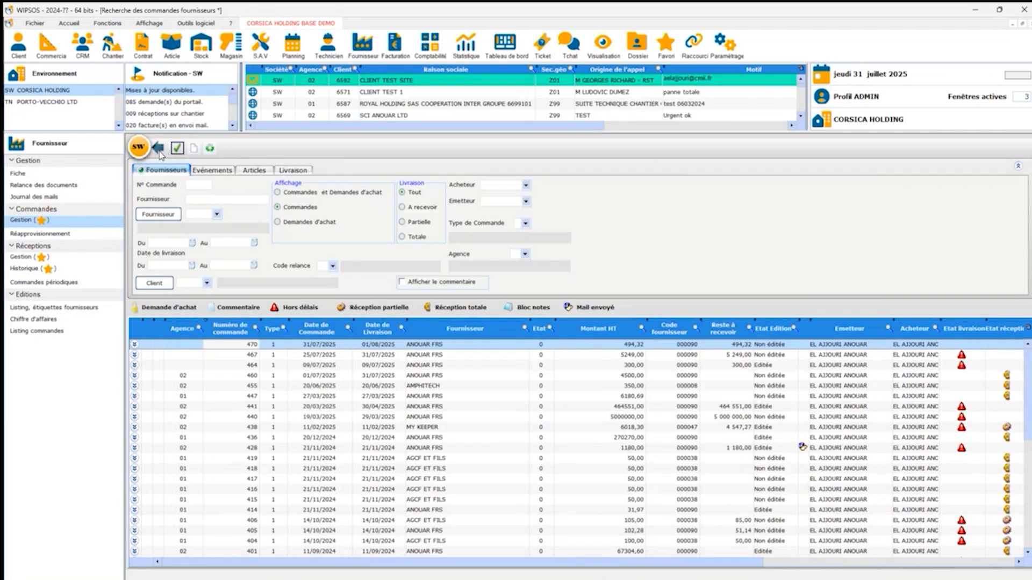
- List the supplier orders awaiting reception from newest to oldest by order number and open the latest ANOUAR FRS order's reception entry lines
{"action": "left_click", "coordinate": [159, 151]}
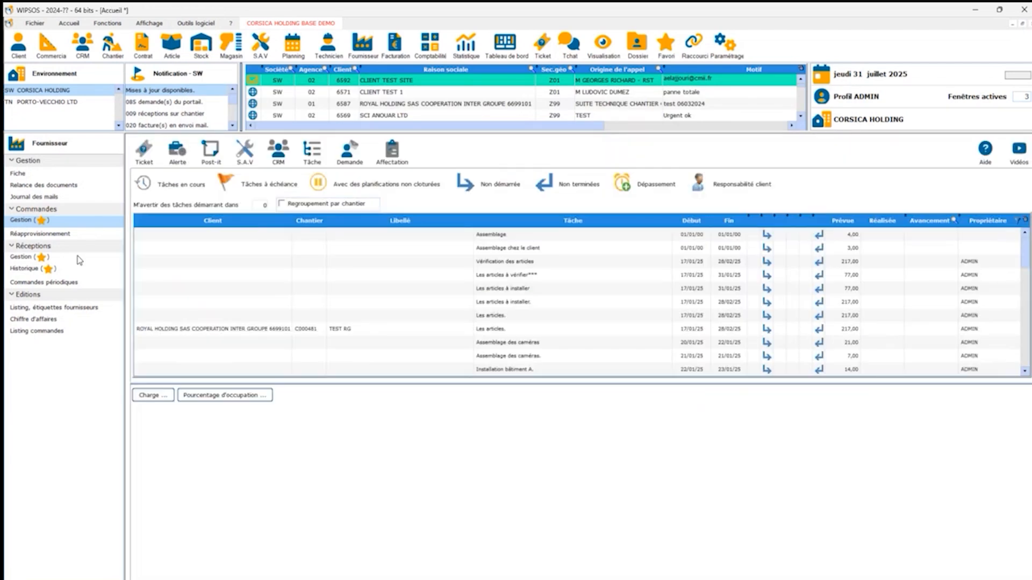
{"action": "left_click", "coordinate": [56, 261]}
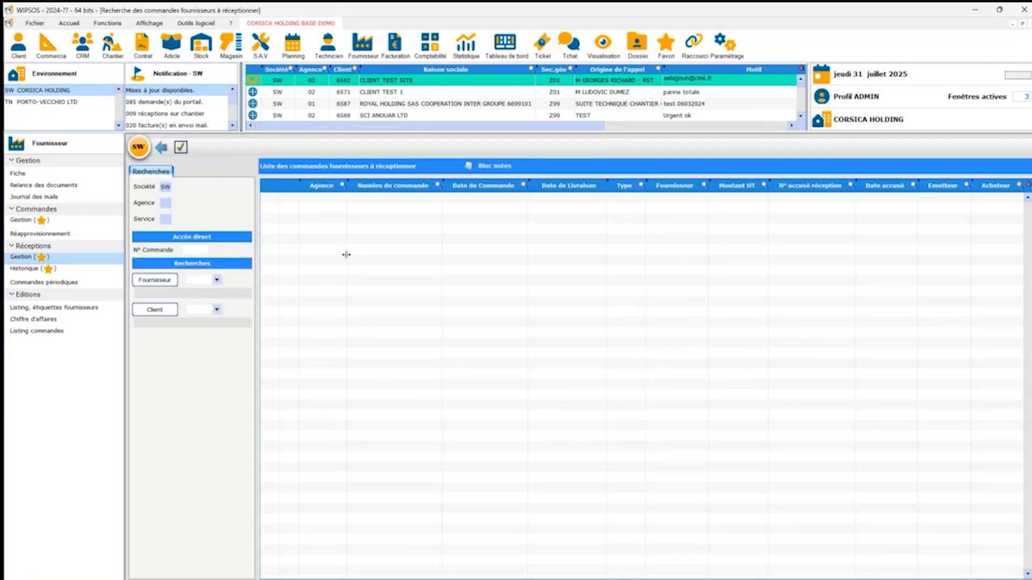
{"action": "type", "text": "47"}
{"action": "left_click", "coordinate": [181, 146]}
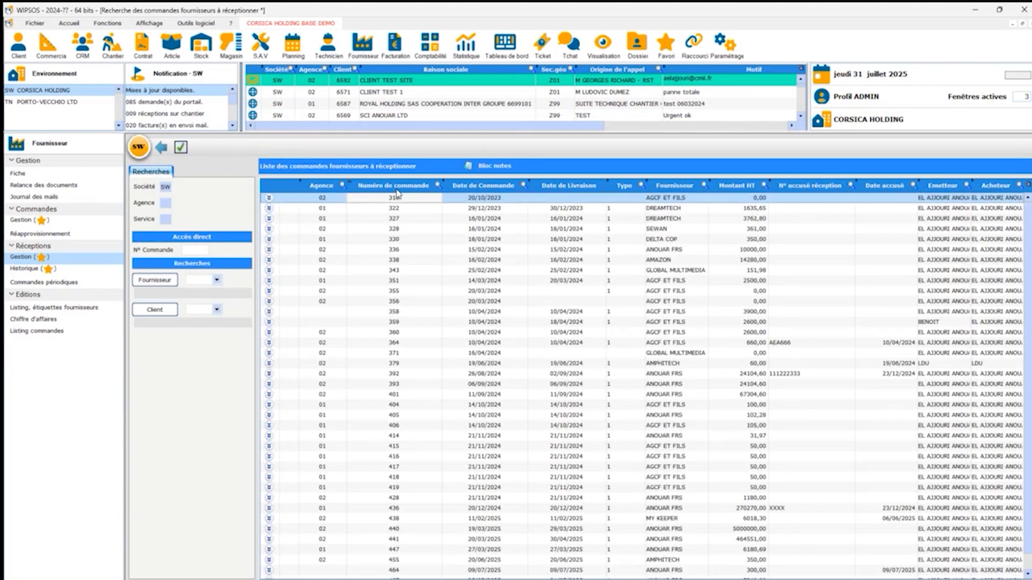
{"action": "left_click", "coordinate": [411, 188]}
{"action": "left_click", "coordinate": [404, 199]}
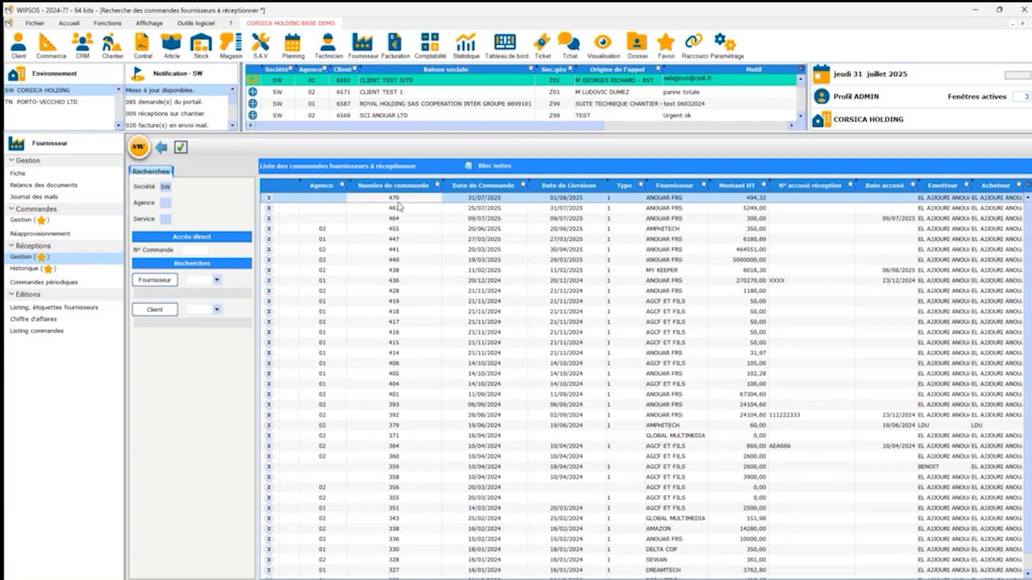
{"action": "double_click", "coordinate": [406, 200]}
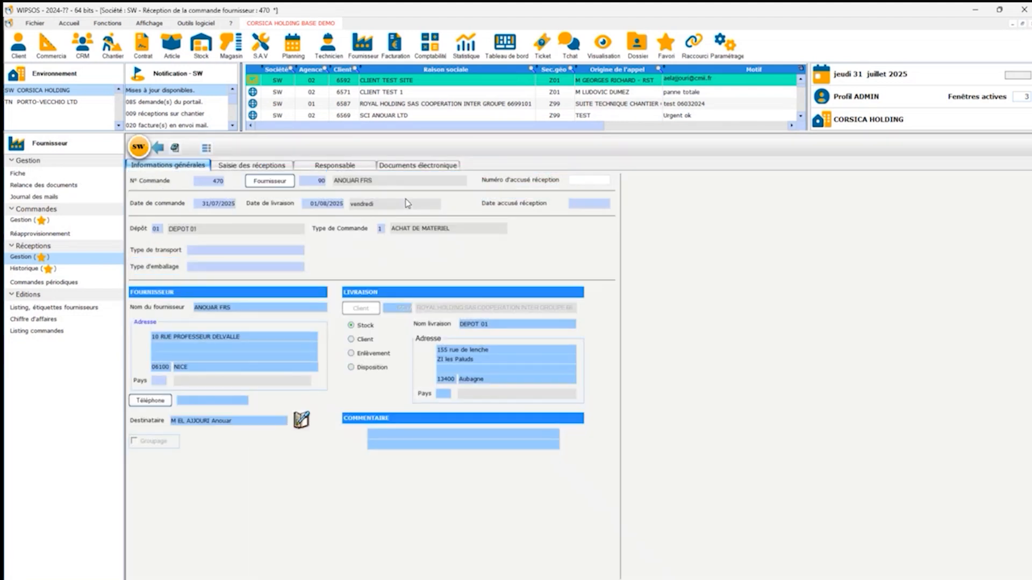
{"action": "left_click", "coordinate": [259, 170]}
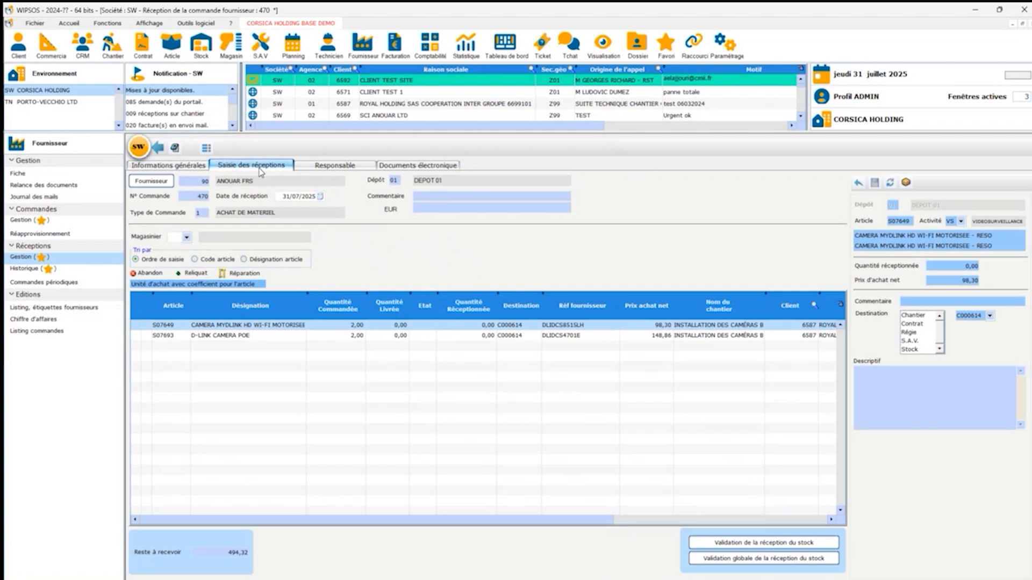
- Try a partial reception by validating only the CAMERA MYDLINK HD WI-FI MOTORISEE line, and cancel it
{"action": "left_click", "coordinate": [748, 559]}
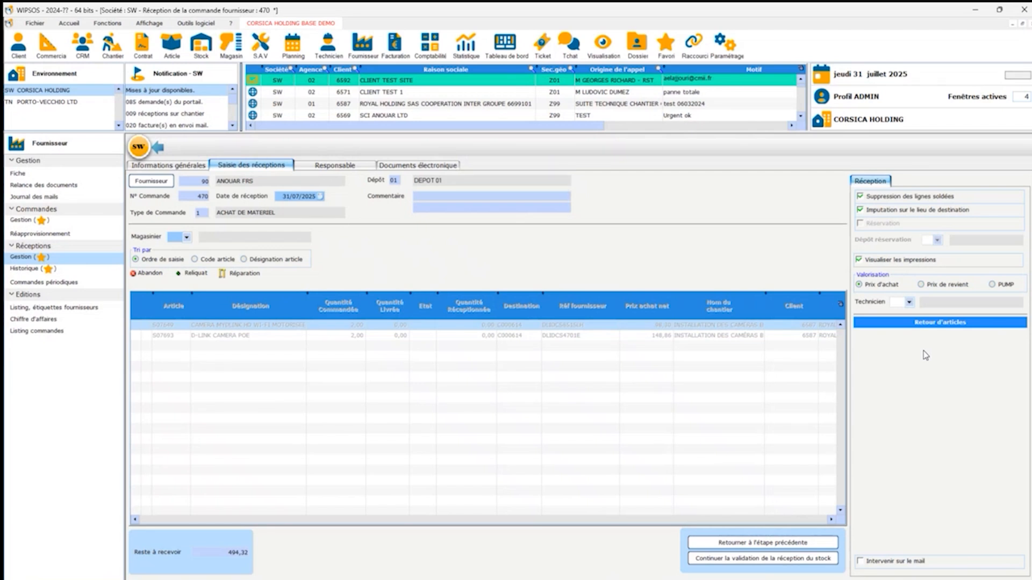
{"action": "left_click", "coordinate": [756, 544]}
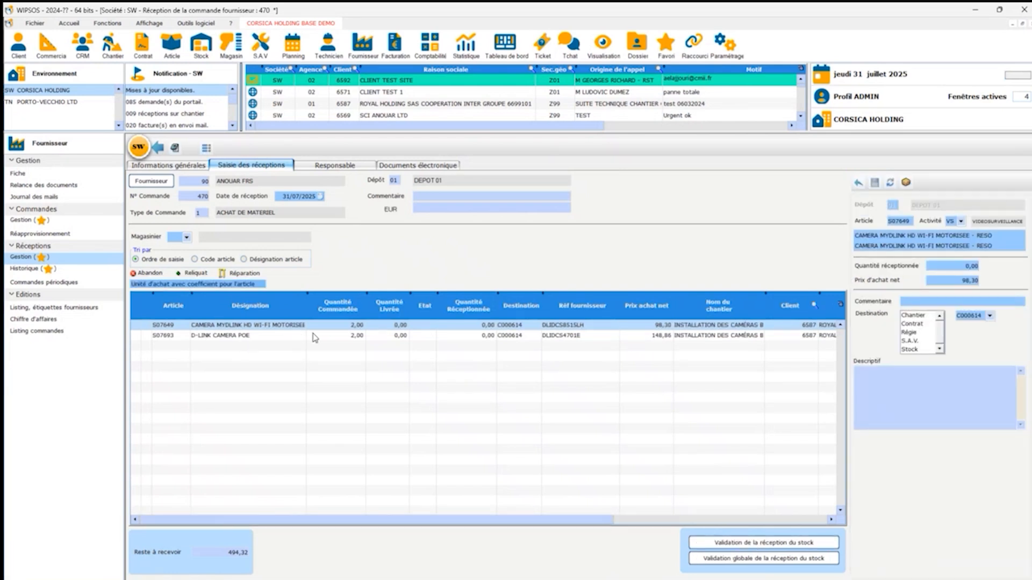
{"action": "left_click", "coordinate": [252, 338]}
{"action": "right_click", "coordinate": [273, 326]}
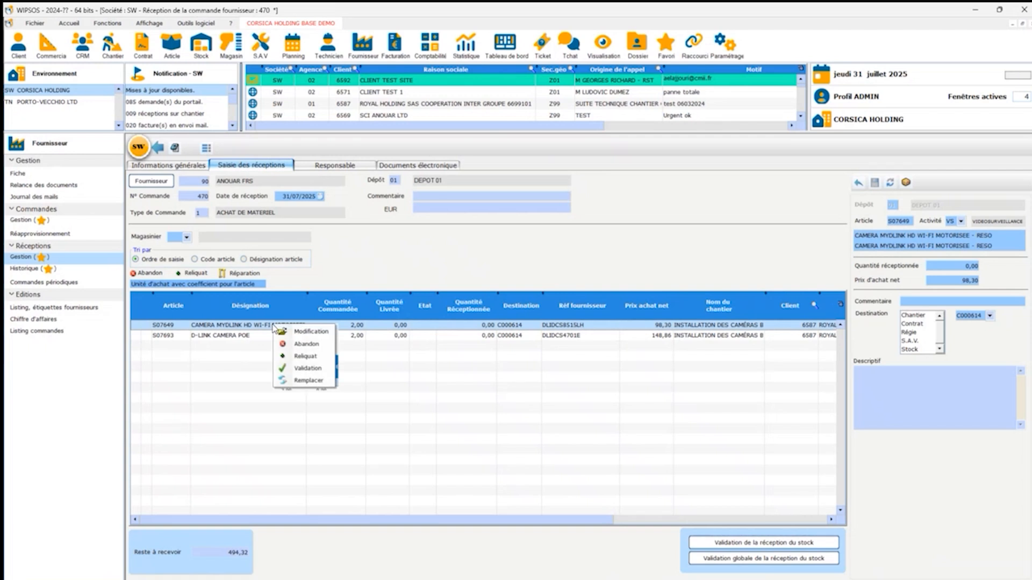
{"action": "left_click", "coordinate": [315, 374]}
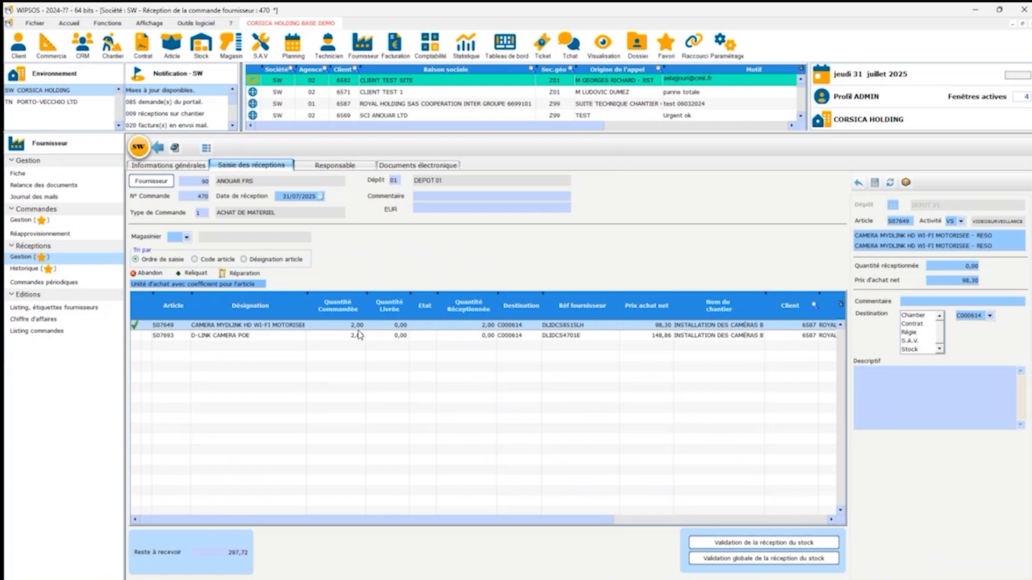
{"action": "left_click", "coordinate": [283, 342]}
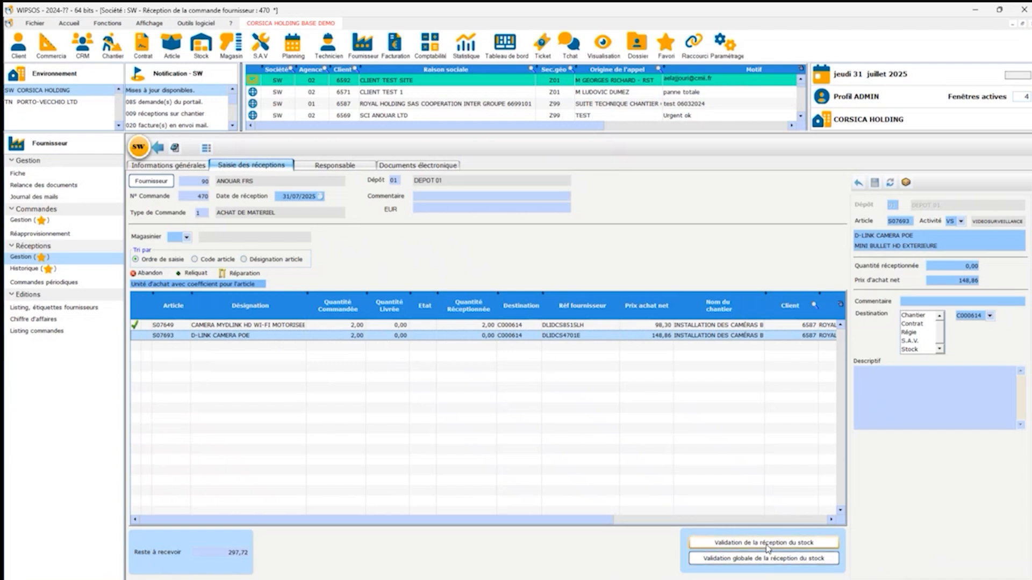
{"action": "left_click", "coordinate": [285, 329]}
{"action": "key", "text": "Escape"}
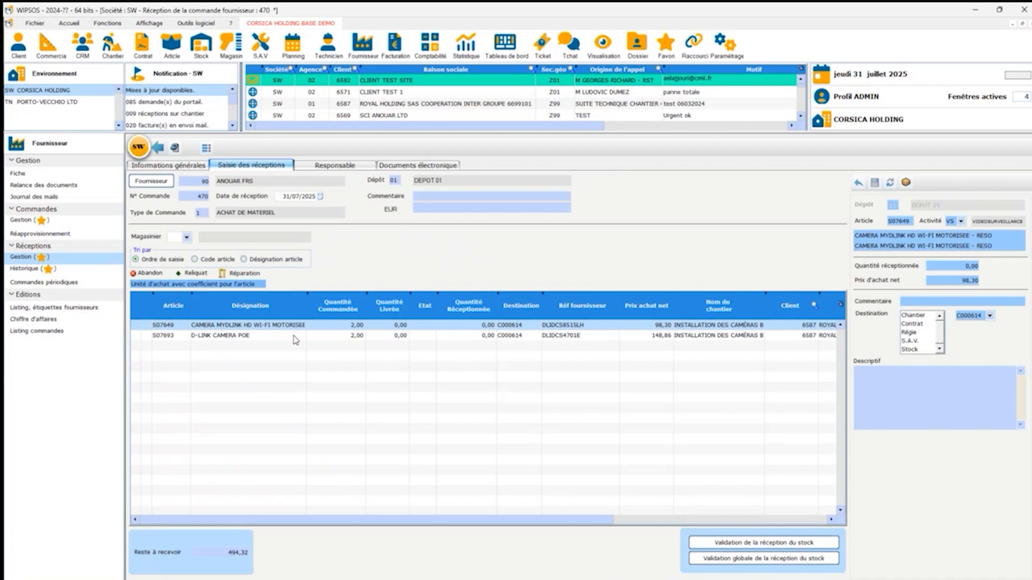
- Validate the global stock reception of the order, check the generated reception note and delivery note PDFs, and close them
{"action": "left_click", "coordinate": [771, 563]}
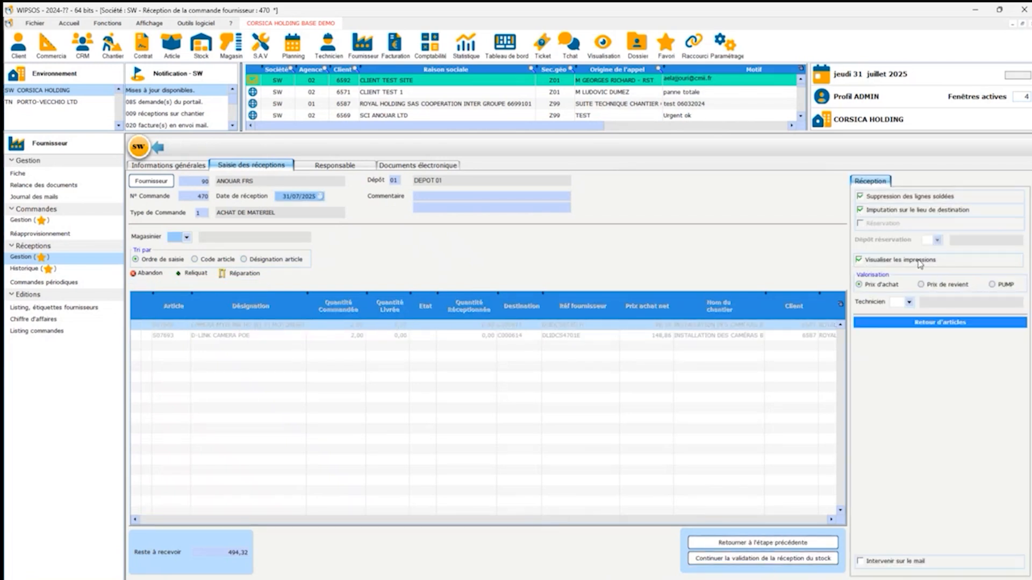
{"action": "left_click", "coordinate": [751, 560]}
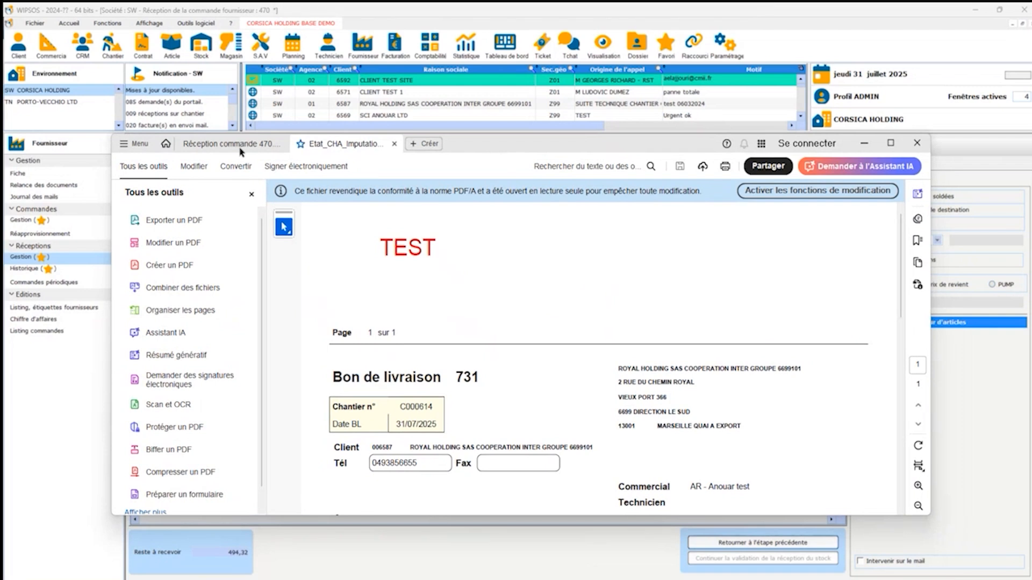
{"action": "left_click", "coordinate": [240, 145]}
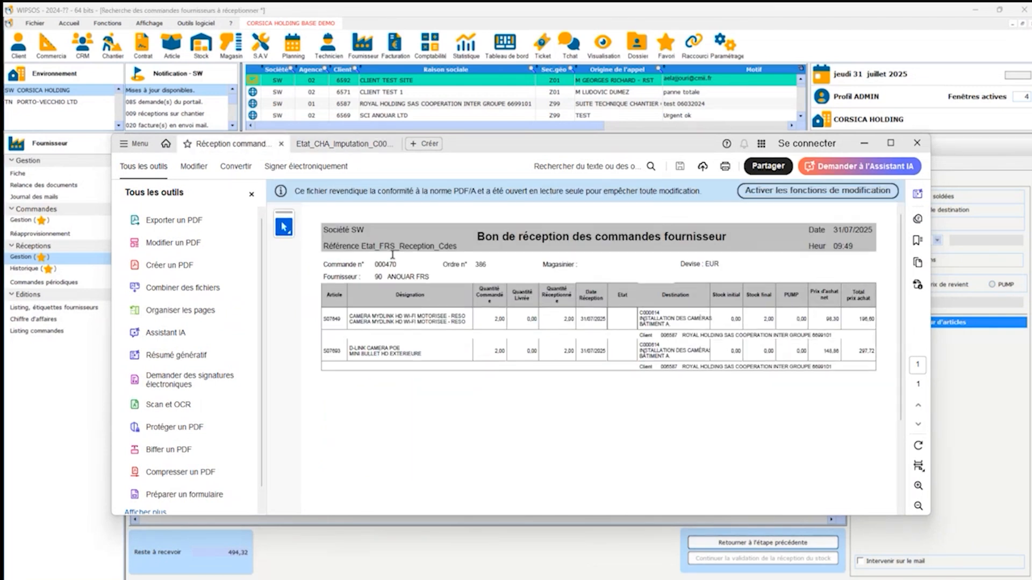
{"action": "left_click_drag", "start_coordinate": [375, 263], "coordinate": [407, 267]}
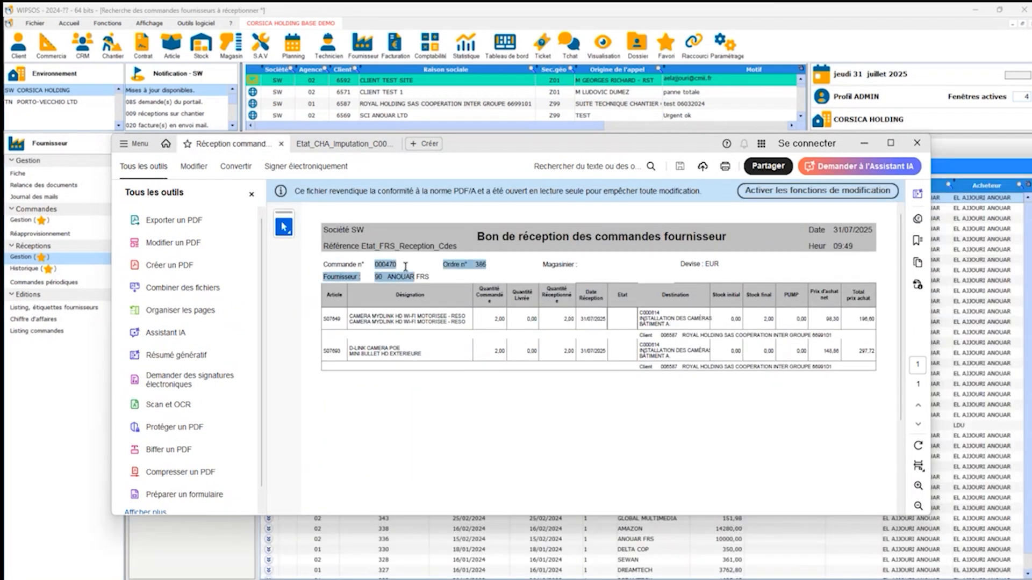
{"action": "left_click", "coordinate": [371, 143]}
{"action": "scroll", "coordinate": [580, 411], "scroll_direction": "down", "scroll_amount": 5}
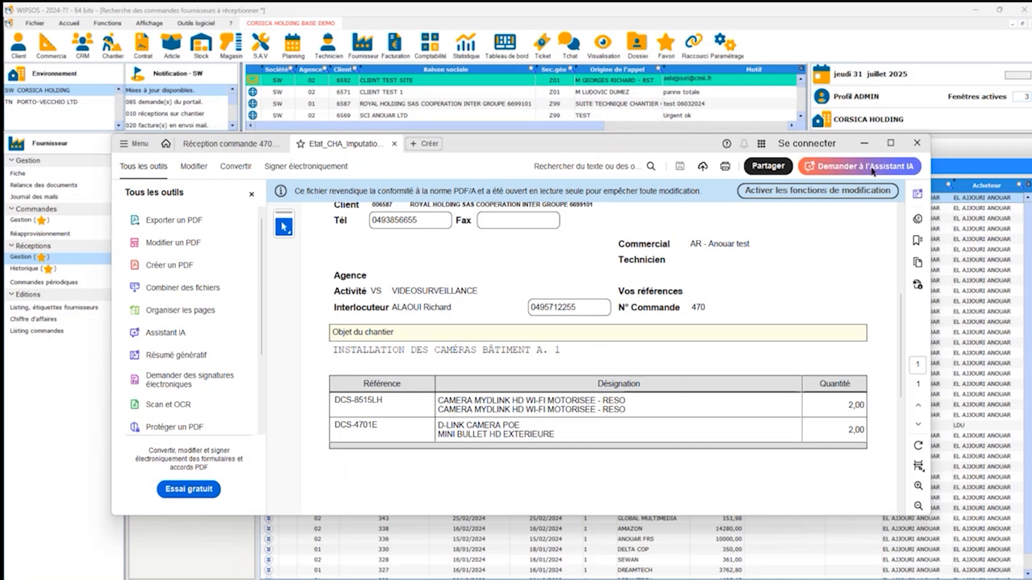
{"action": "left_click", "coordinate": [917, 145]}
{"action": "key", "text": "Return"}
- List the chantiers in the site follow-up and open the INSTALLATION DES CAMÉRAS BÂTIMENT A site record
{"action": "left_click", "coordinate": [305, 51]}
{"action": "left_click", "coordinate": [113, 46]}
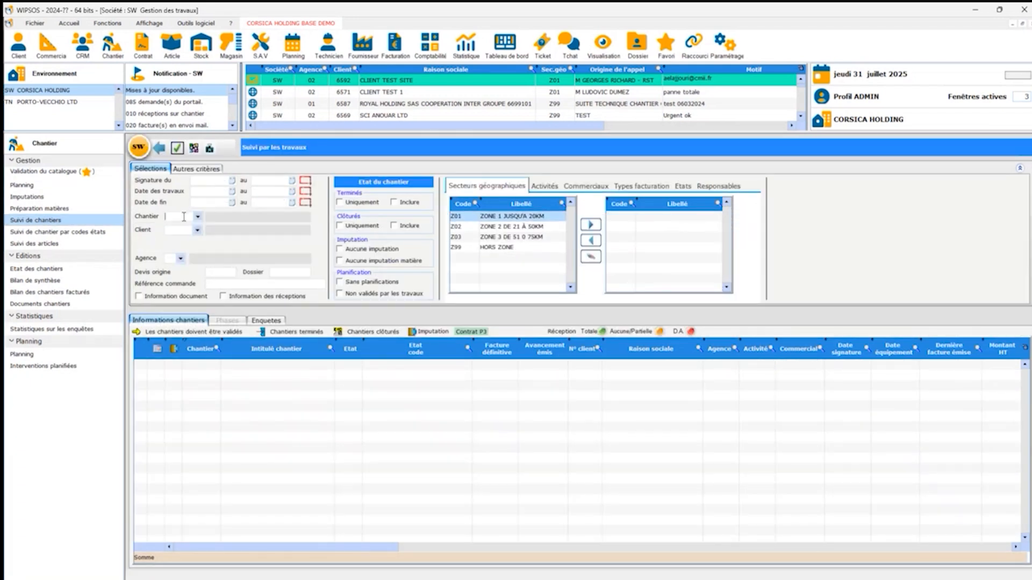
{"action": "left_click", "coordinate": [177, 148]}
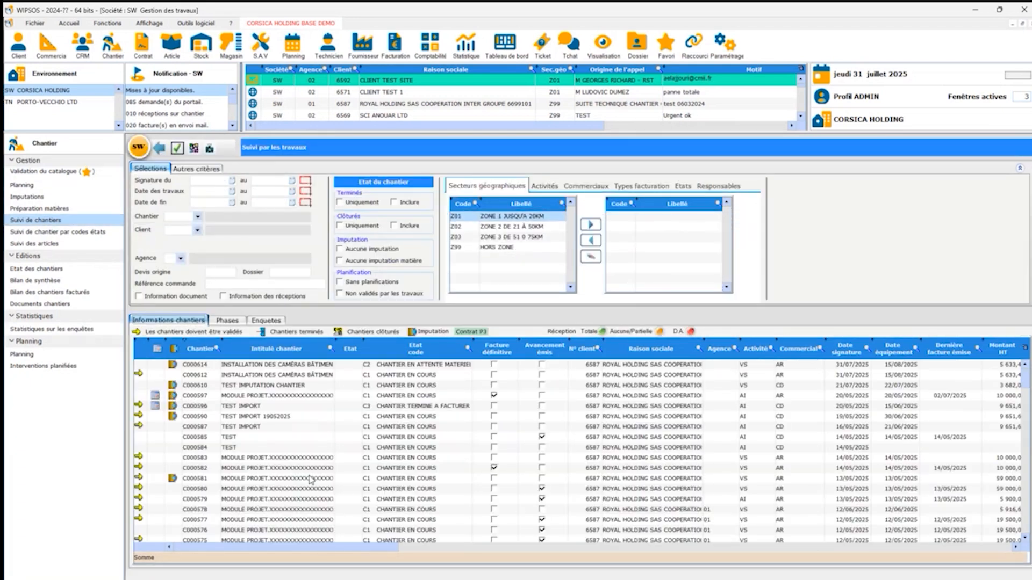
{"action": "double_click", "coordinate": [249, 366]}
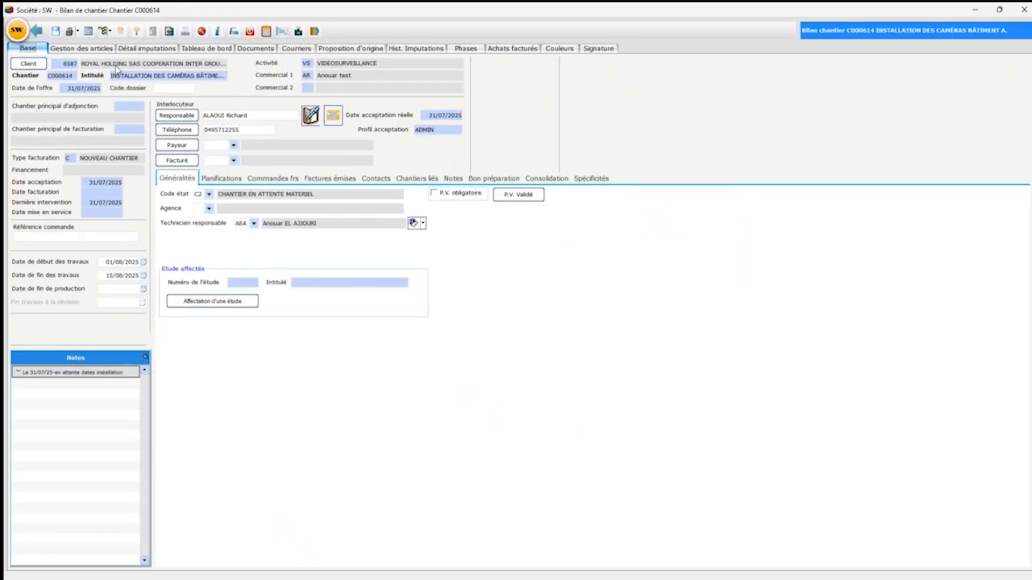
- Check the site's supplier orders and the received quantities of the CAMERA MYDLINK HD WI-FI MOTORISEE and D-LINK CAMERA POE articles
{"action": "left_click", "coordinate": [280, 179]}
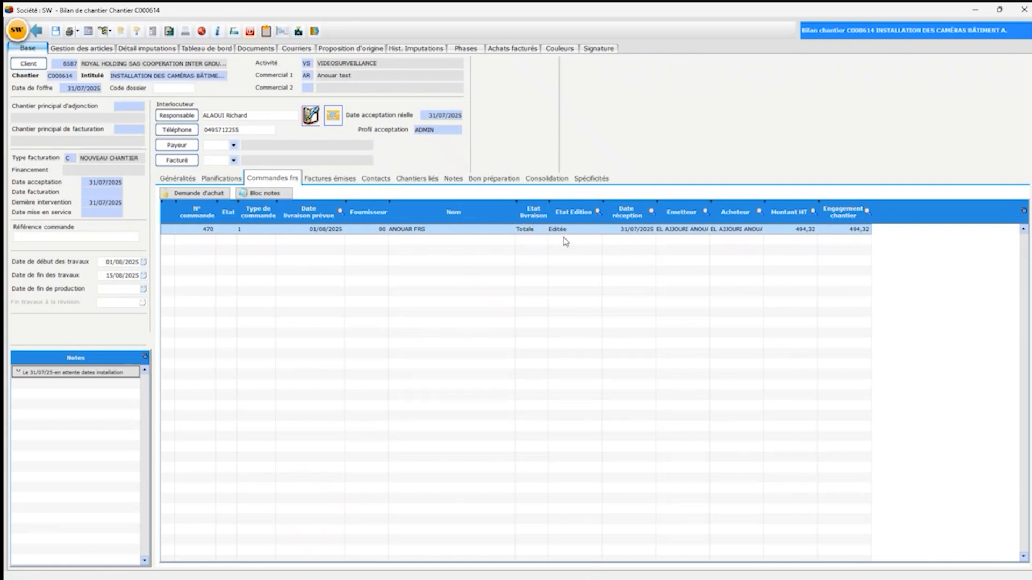
{"action": "left_click", "coordinate": [81, 48]}
{"action": "left_click", "coordinate": [745, 250]}
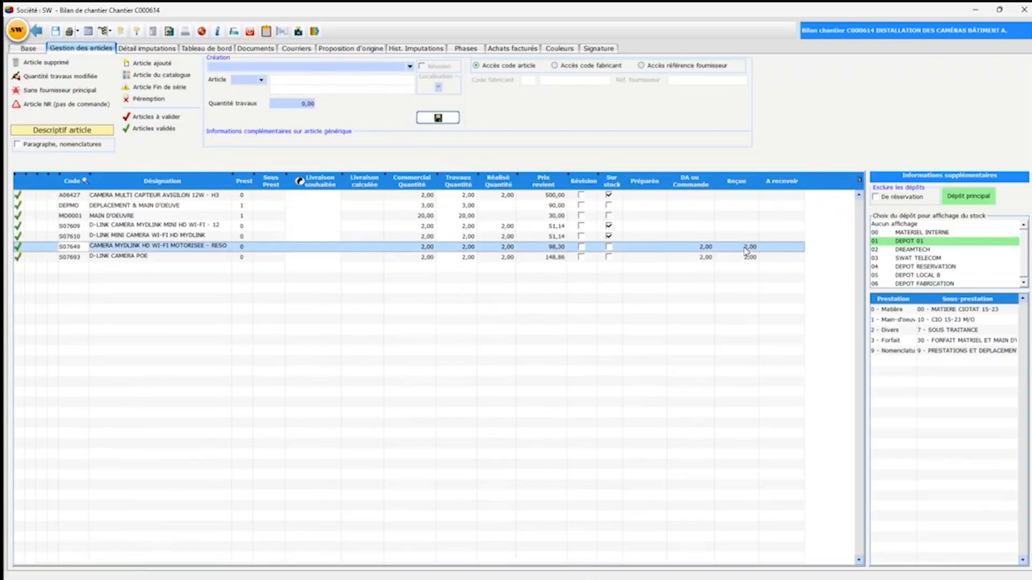
{"action": "left_click", "coordinate": [752, 260]}
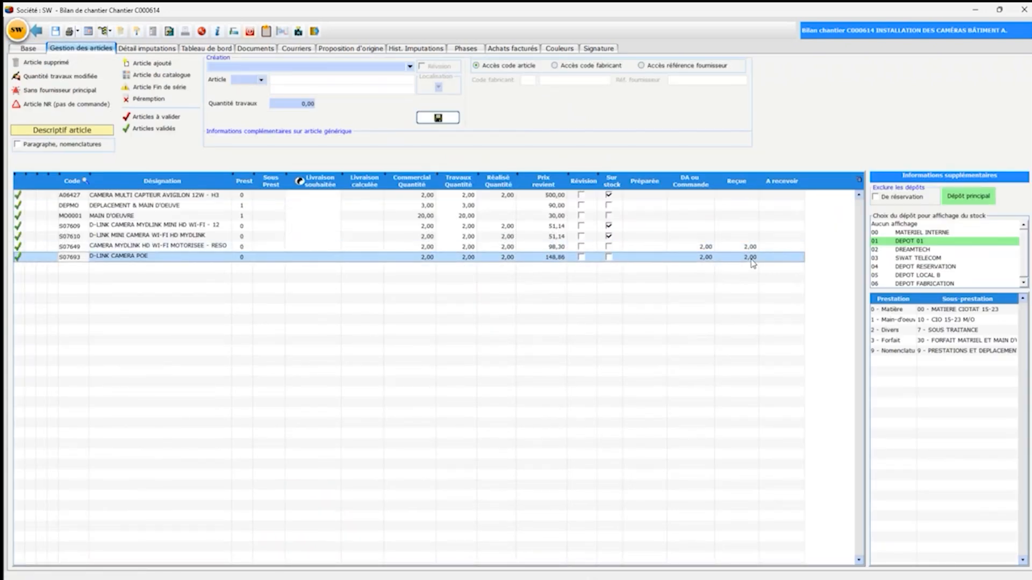
{"action": "left_click", "coordinate": [750, 247]}
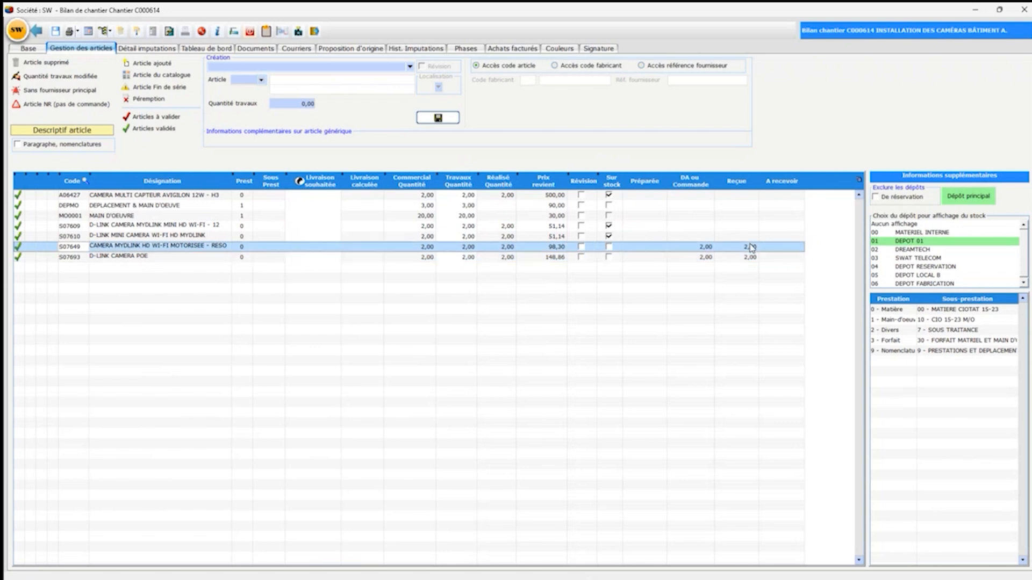
- Check the installed articles in the site's technical sheet and the articles charged in its imputation history
{"action": "left_click", "coordinate": [107, 34]}
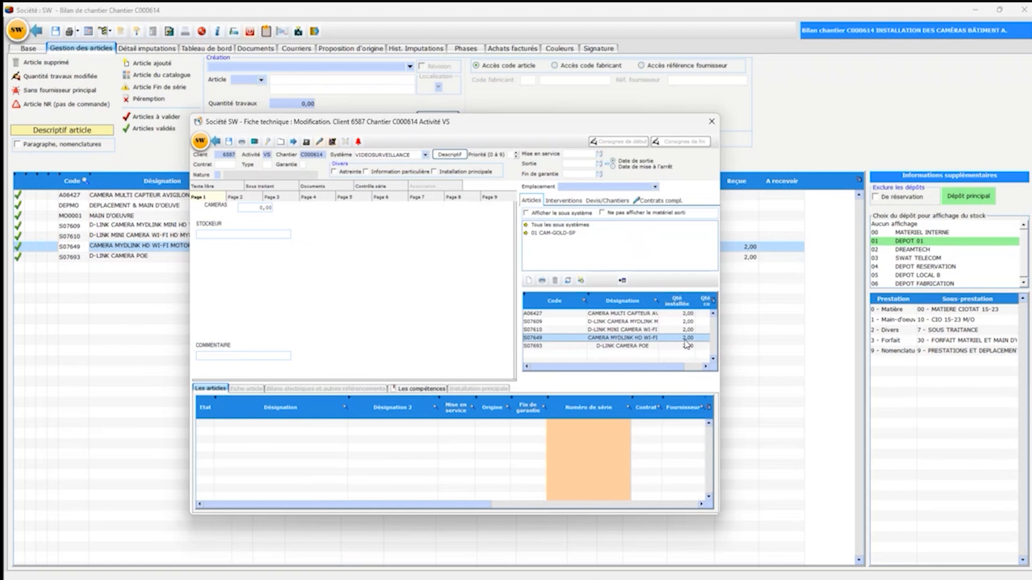
{"action": "left_click", "coordinate": [217, 143]}
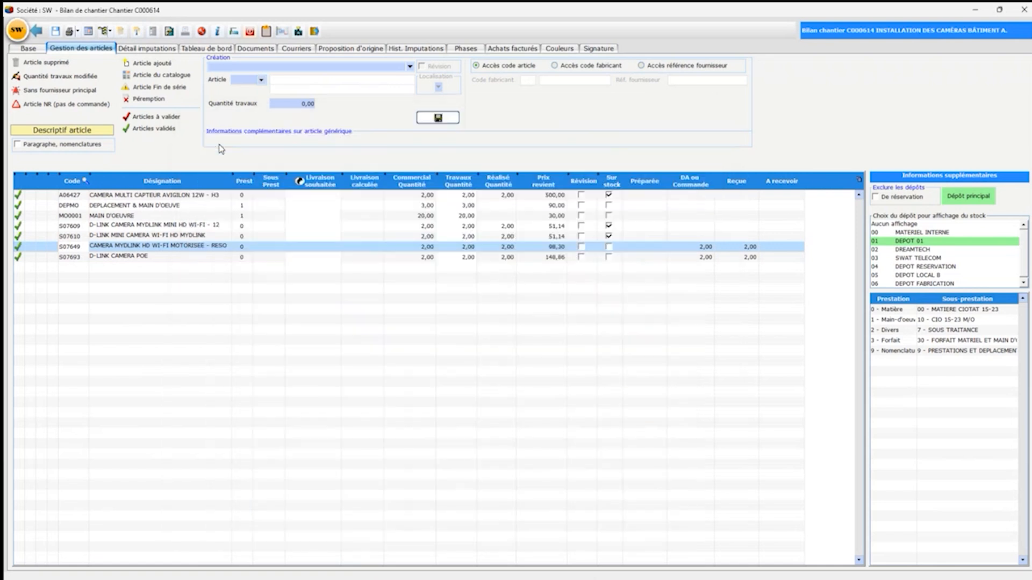
{"action": "left_click", "coordinate": [437, 50]}
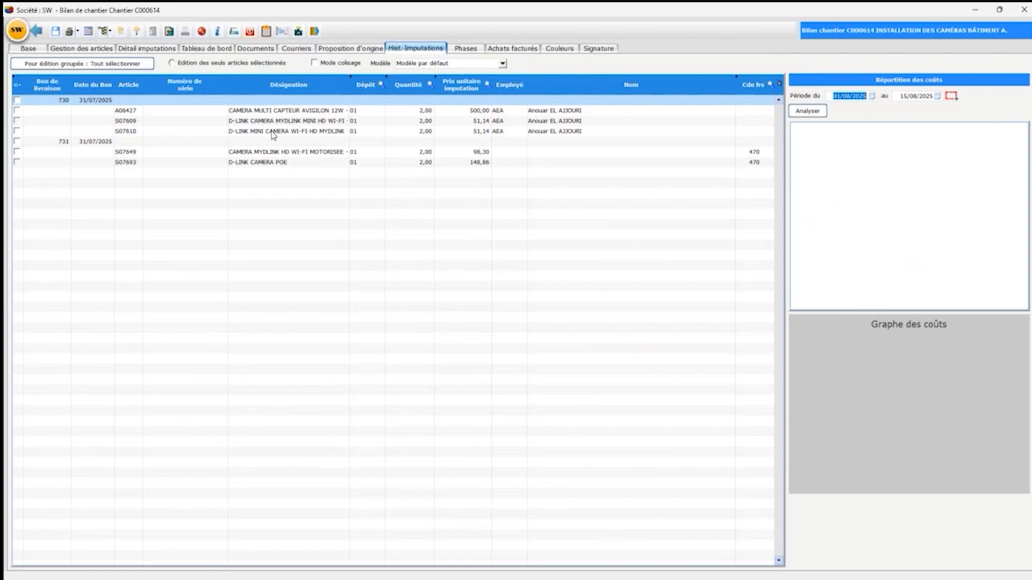
{"action": "left_click", "coordinate": [300, 112]}
{"action": "left_click", "coordinate": [299, 131]}
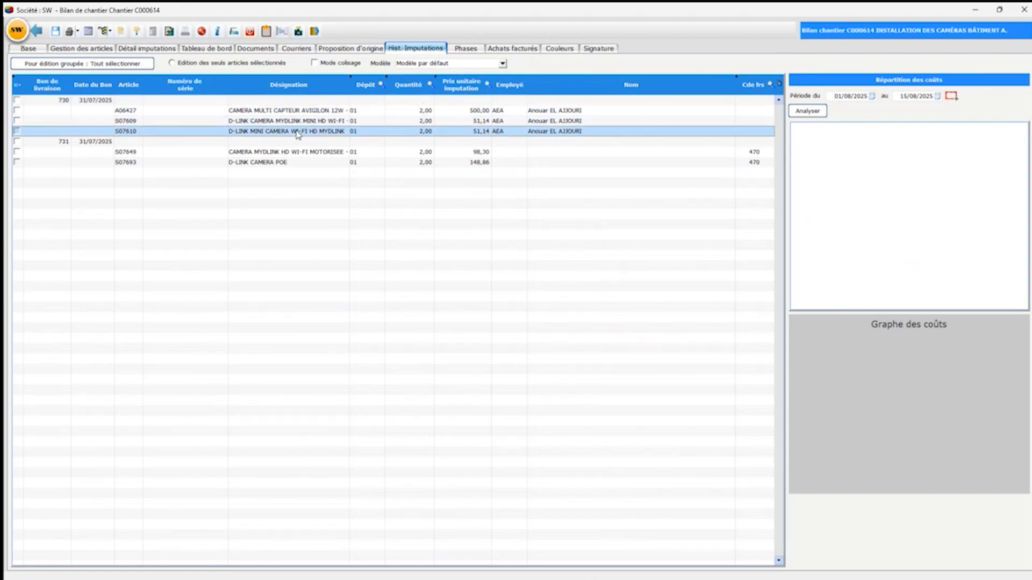
{"action": "left_click", "coordinate": [301, 115]}
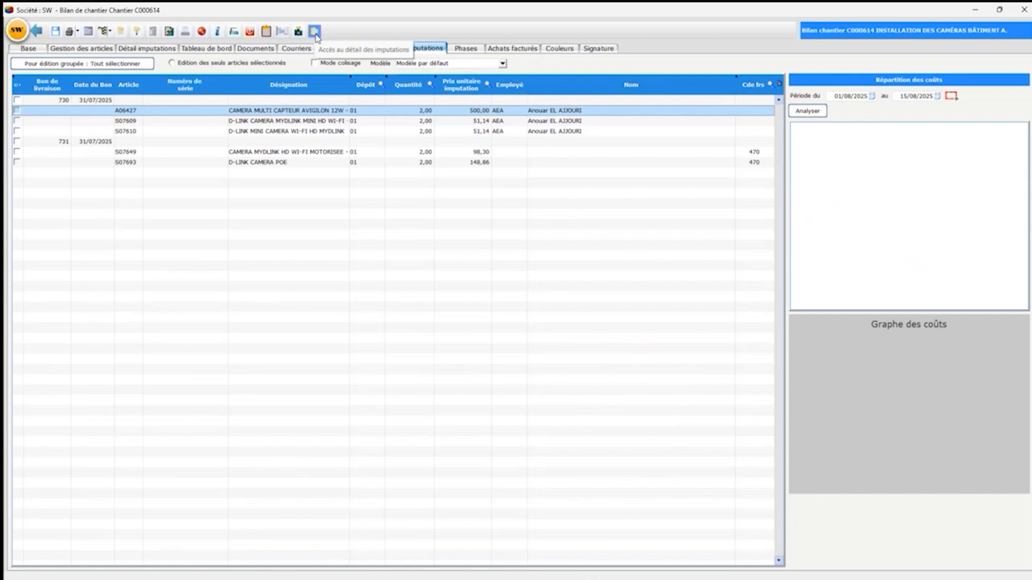
{"action": "left_click", "coordinate": [275, 164]}
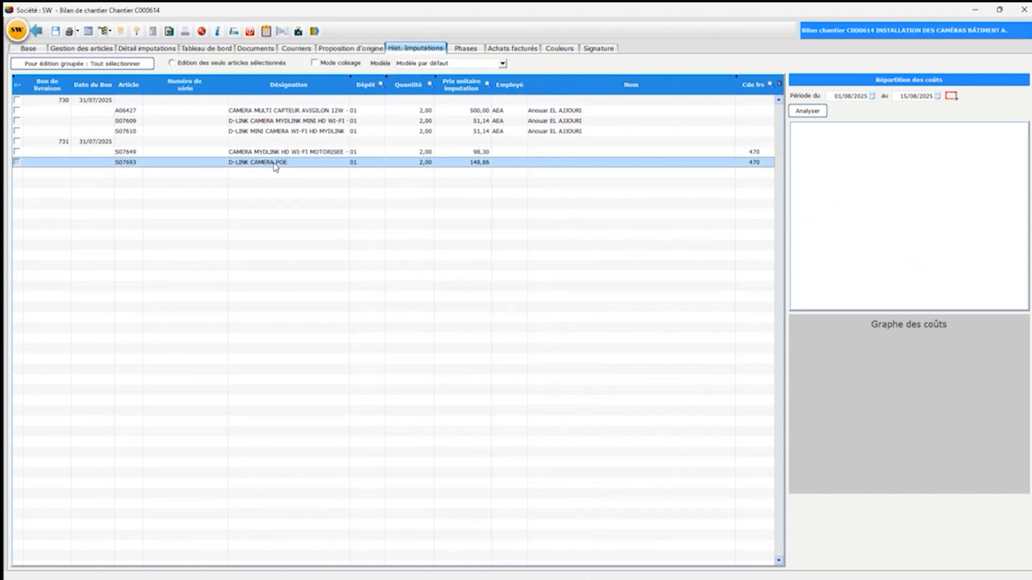
- Produce a grouped edition of the site's two delivery notes dated 31/07/2025, check the PDF and close it
{"action": "left_click", "coordinate": [17, 100]}
{"action": "left_click", "coordinate": [17, 140]}
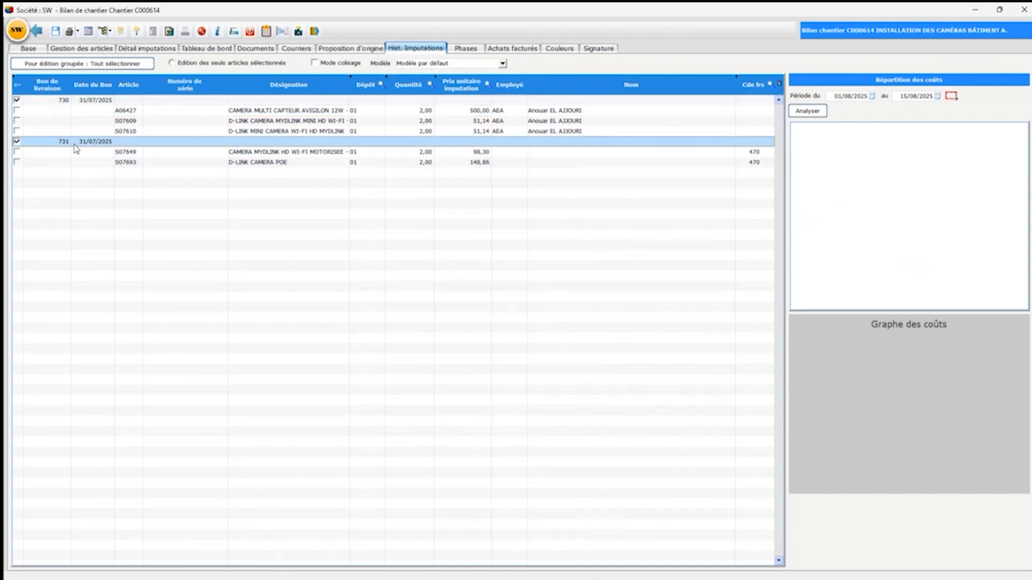
{"action": "right_click", "coordinate": [62, 103]}
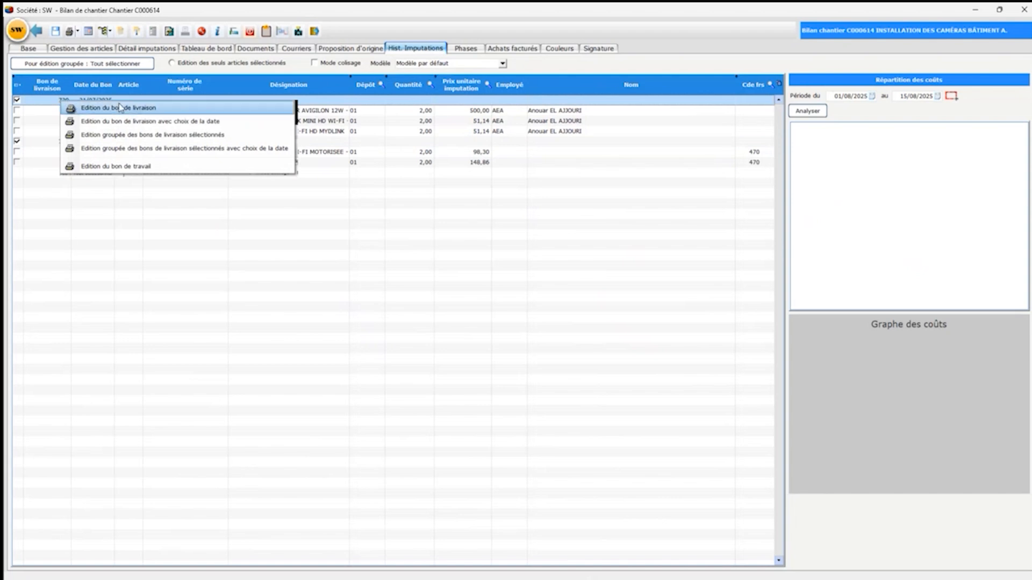
{"action": "left_click", "coordinate": [122, 136]}
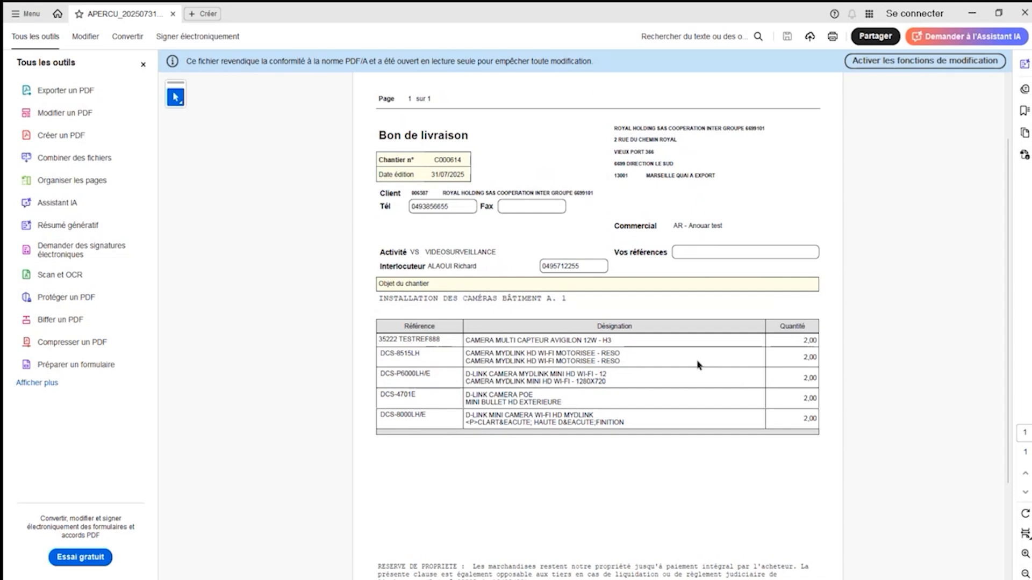
{"action": "left_click", "coordinate": [1024, 13]}
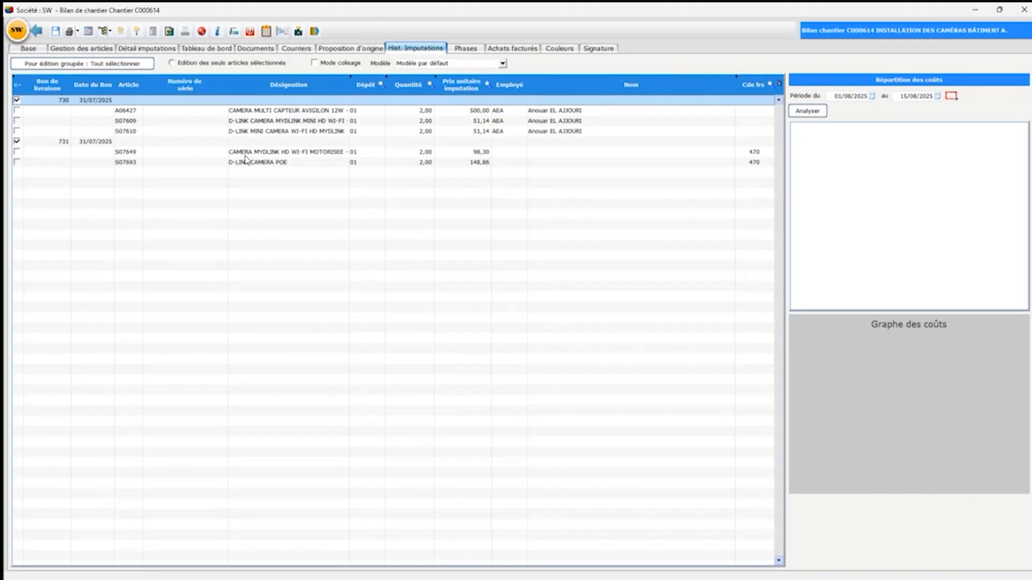
- Open the site's technical sheet (Fiche technique), review its list of camera articles and close the sheet
{"action": "left_click", "coordinate": [104, 33]}
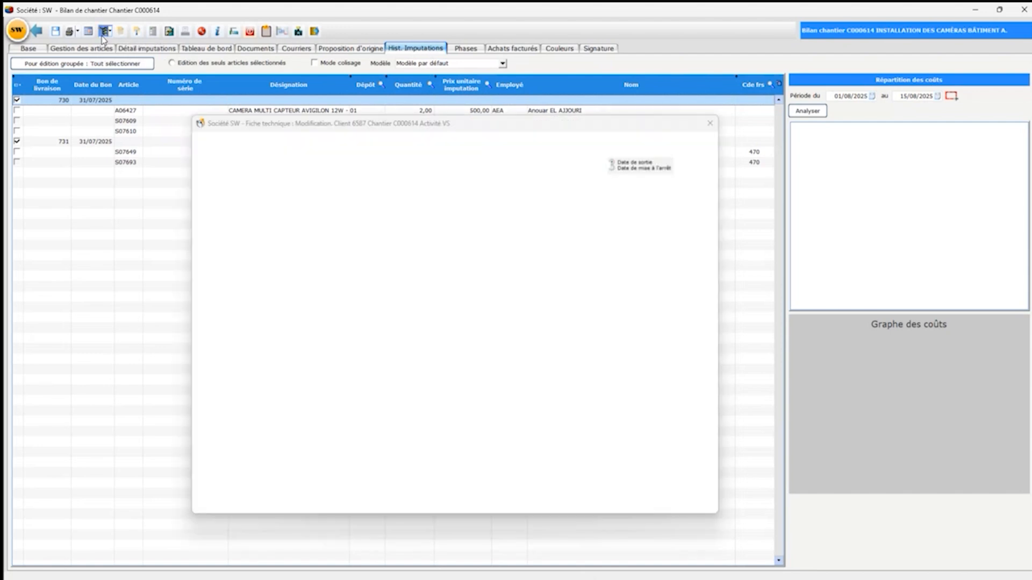
{"action": "left_click_drag", "start_coordinate": [637, 353], "coordinate": [690, 354]}
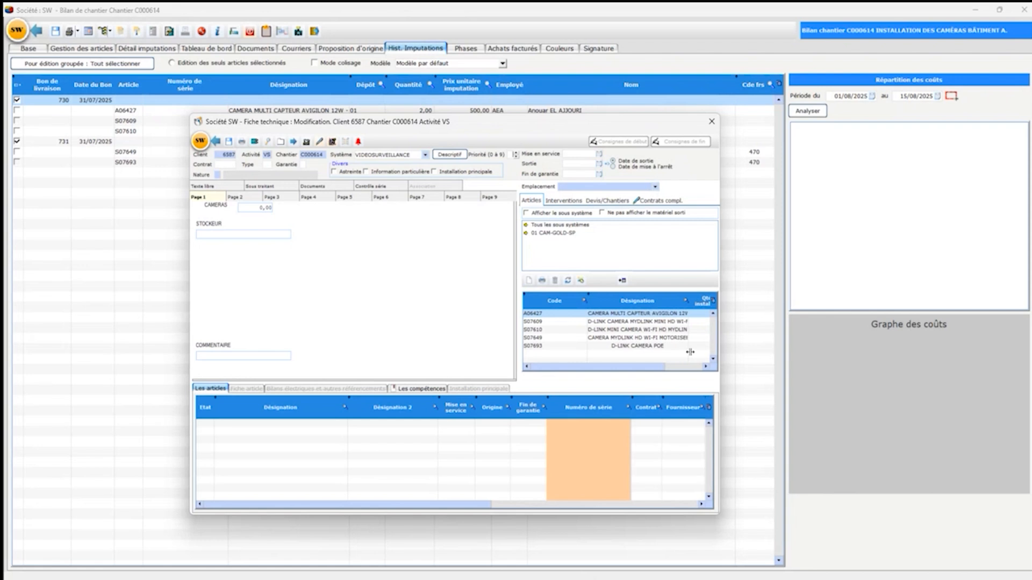
{"action": "left_click", "coordinate": [214, 143]}
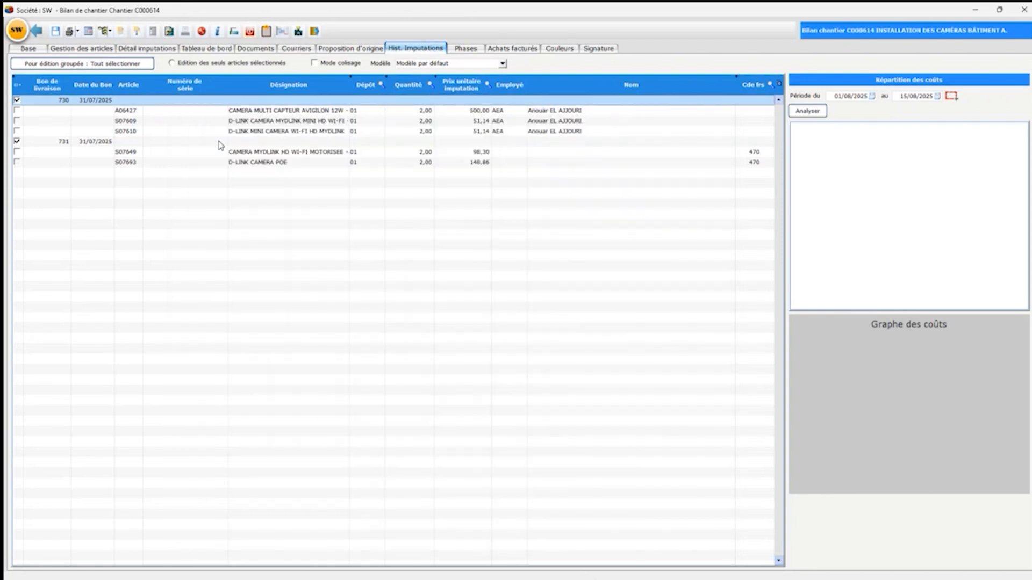
- From the site's general data, check its C000614 booking on 5 August 2025 in the technicians' planning and return to the site record
{"action": "left_click", "coordinate": [30, 52]}
{"action": "left_click", "coordinate": [186, 180]}
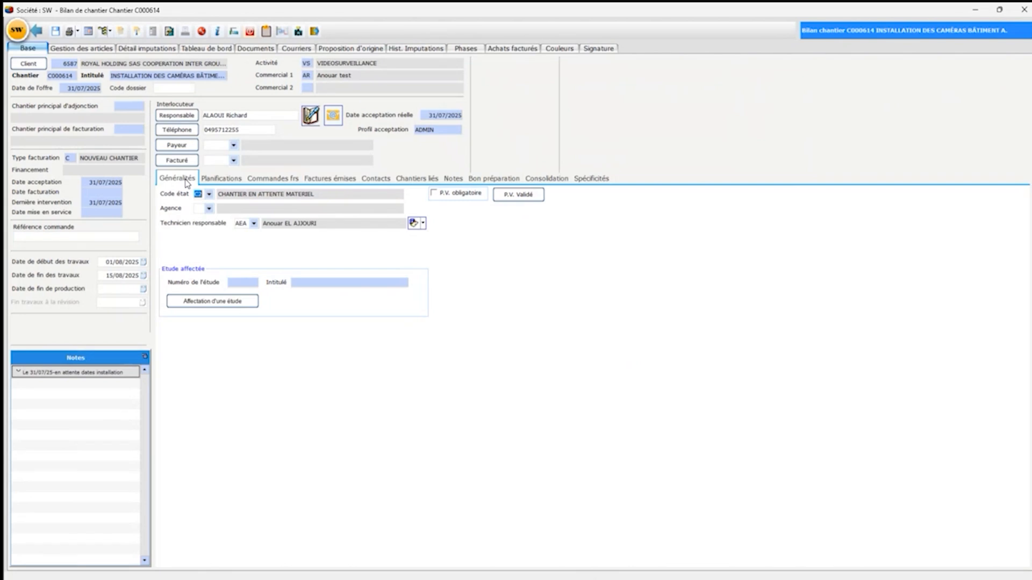
{"action": "left_click", "coordinate": [88, 33]}
{"action": "right_click", "coordinate": [298, 117]}
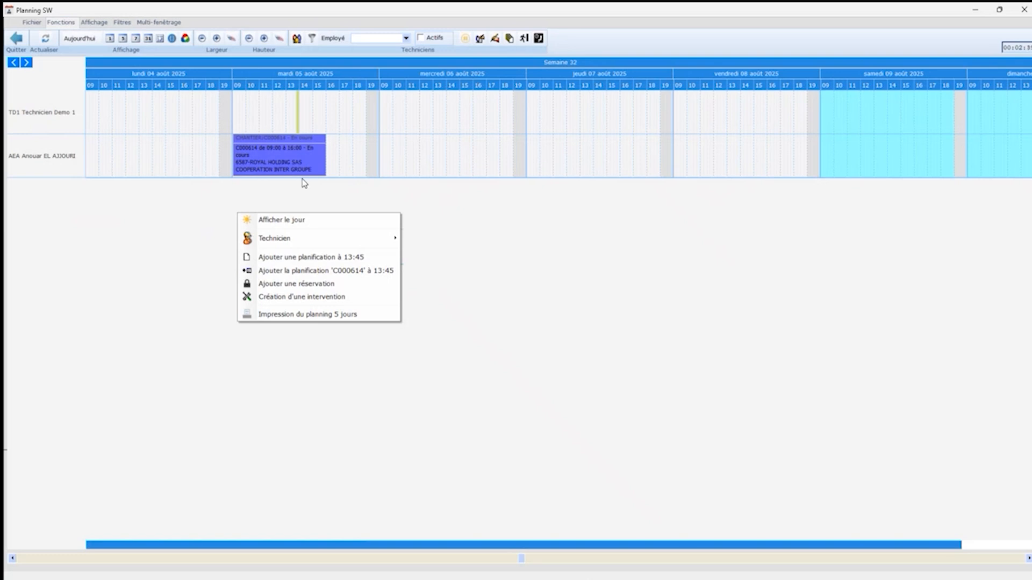
{"action": "left_click", "coordinate": [324, 196]}
{"action": "mouse_move", "coordinate": [305, 169]}
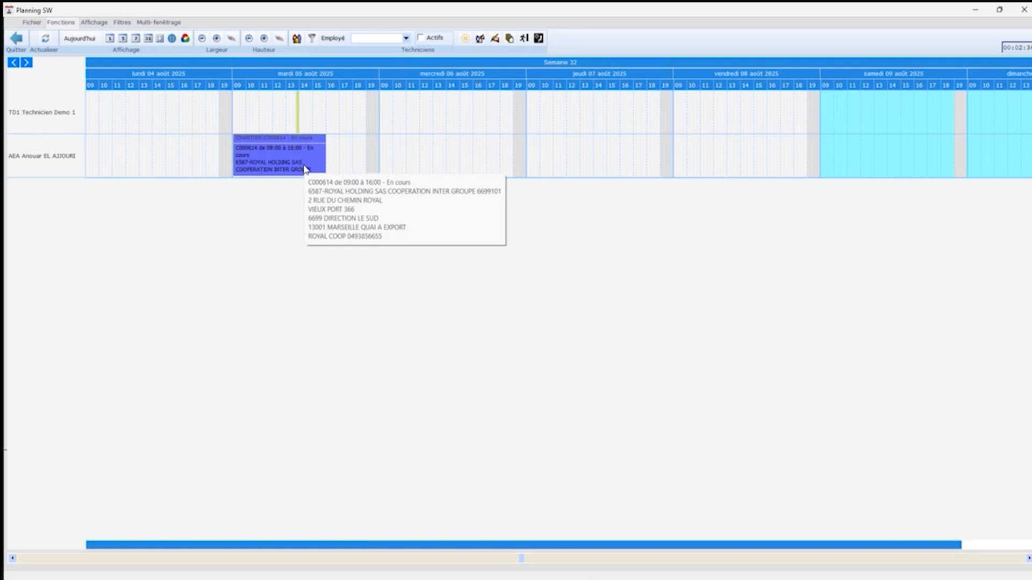
{"action": "double_click", "coordinate": [305, 169]}
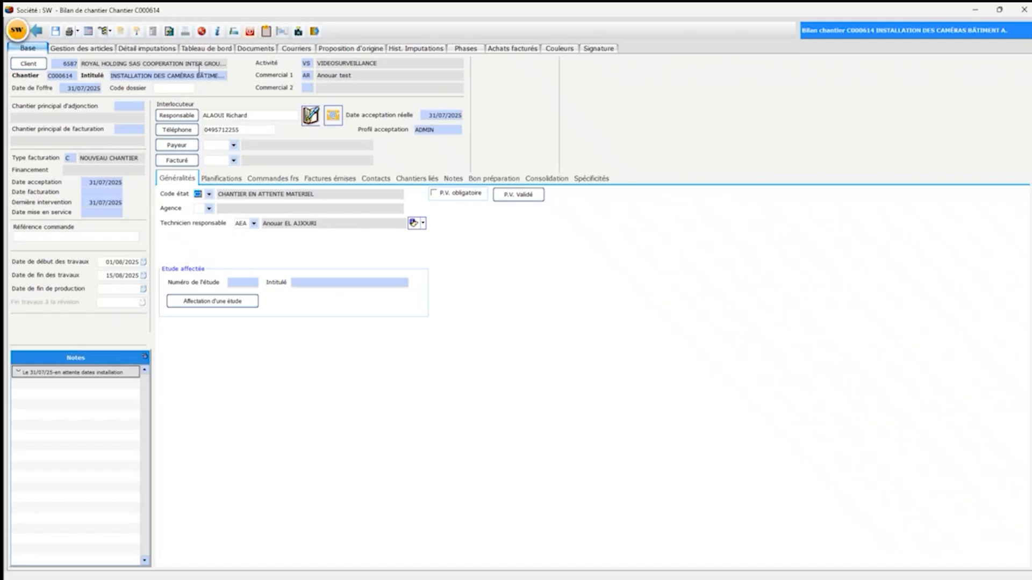
- Compare the planned and realised costs for materials and labour (Main d'oeuvre) in the site's Tableau de bord
{"action": "left_click", "coordinate": [212, 49]}
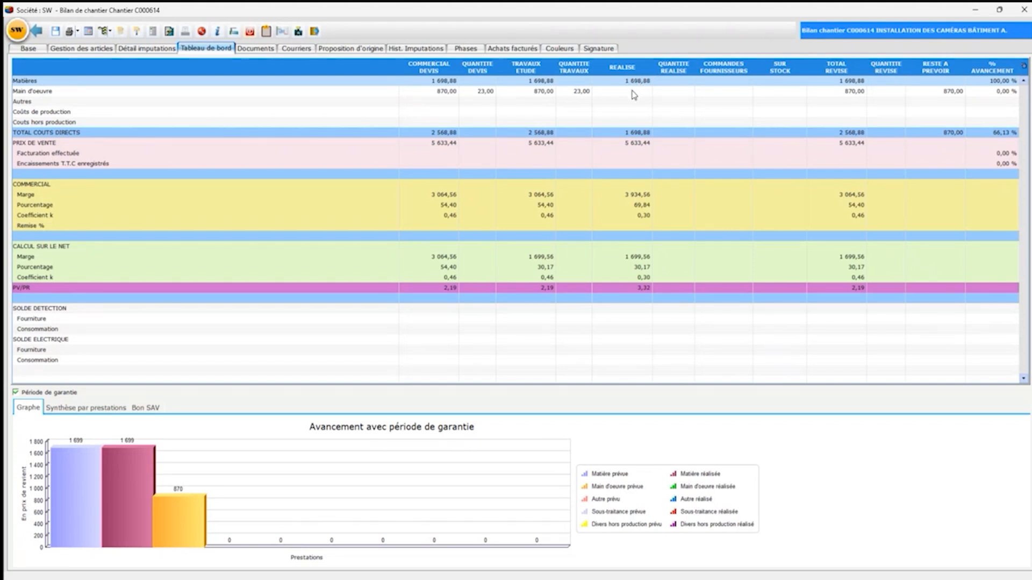
{"action": "left_click", "coordinate": [634, 91]}
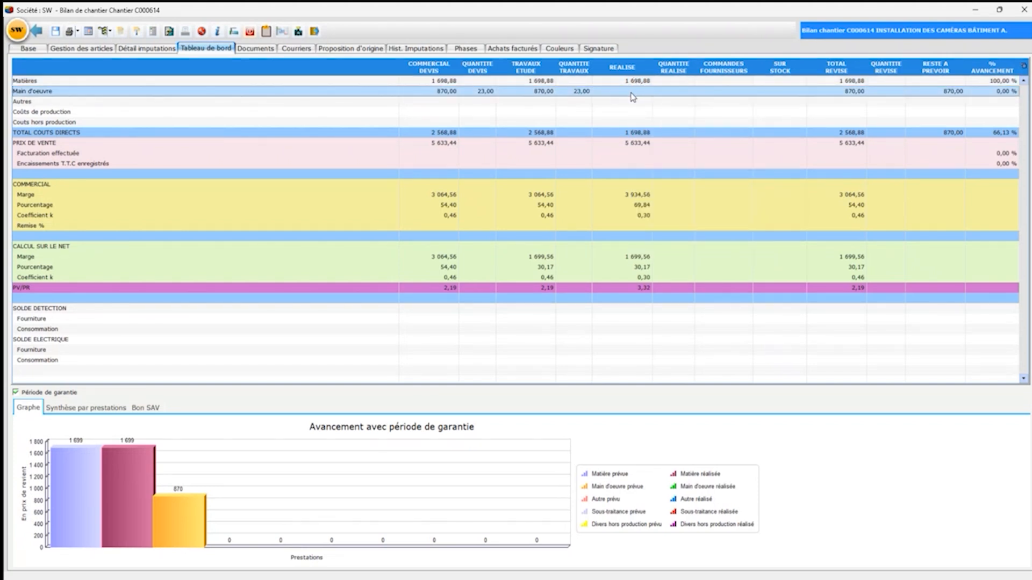